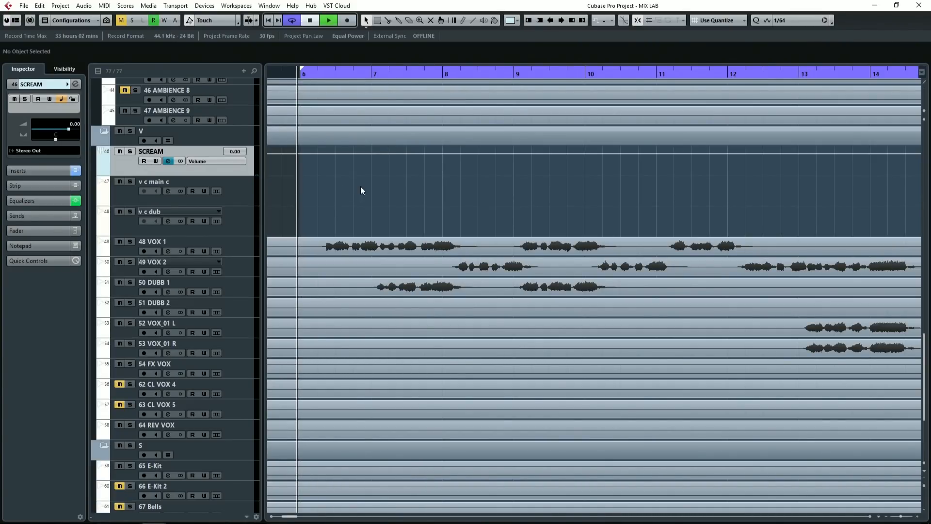
Step: Play back the vocal section and check the insert effects on the 48 VOX 1 track
key(space)
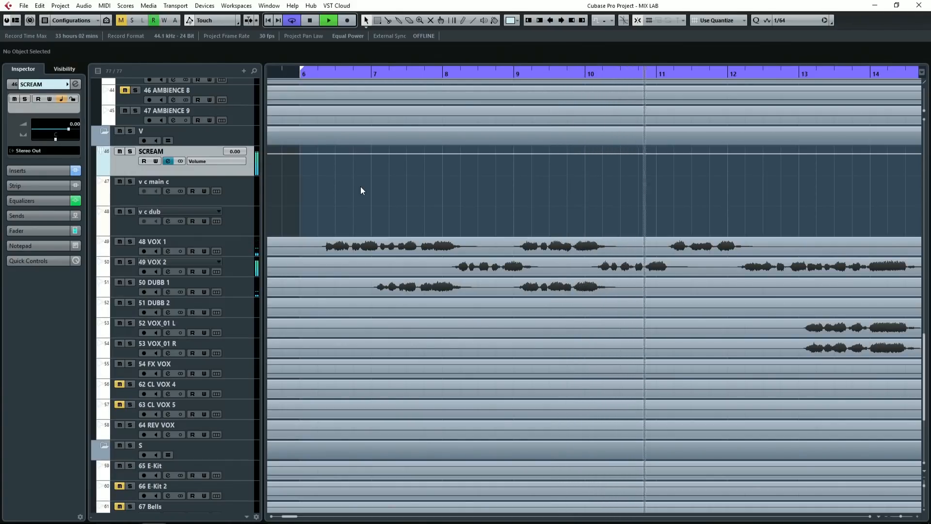
key(space)
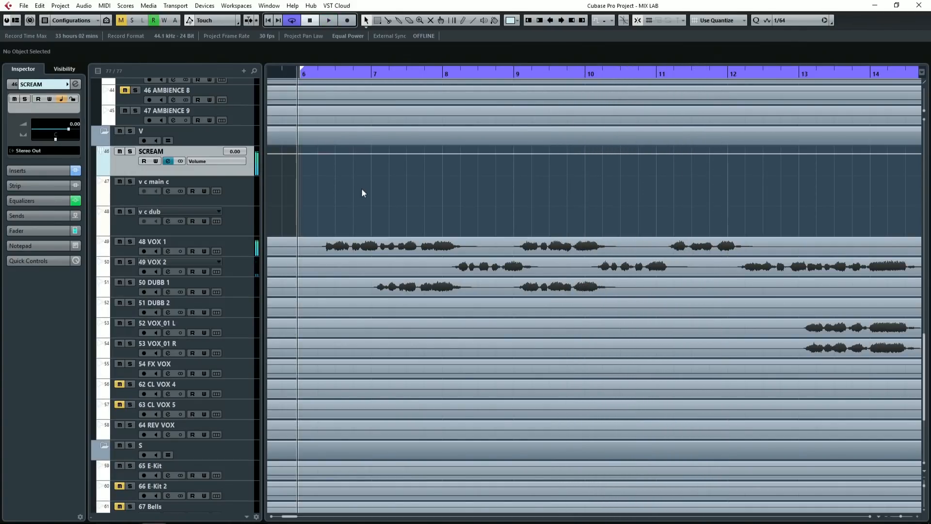
click(245, 248)
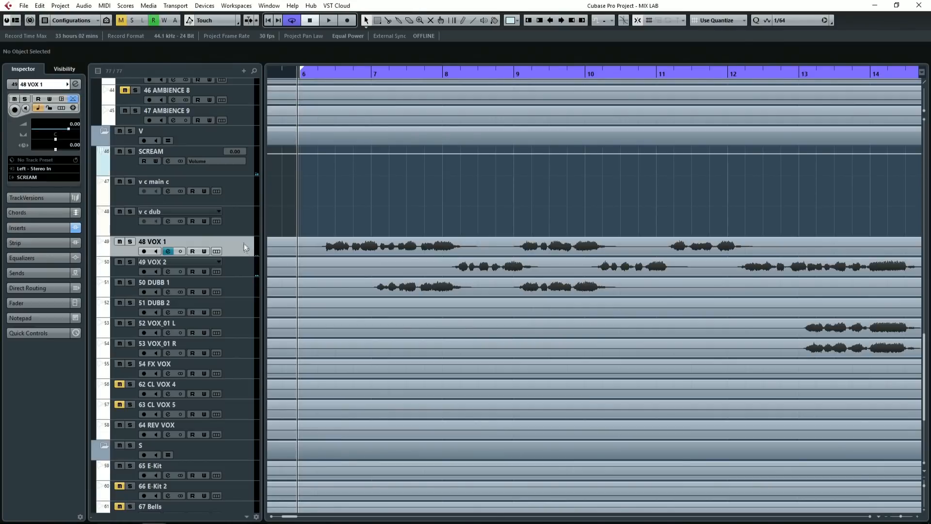
click(56, 227)
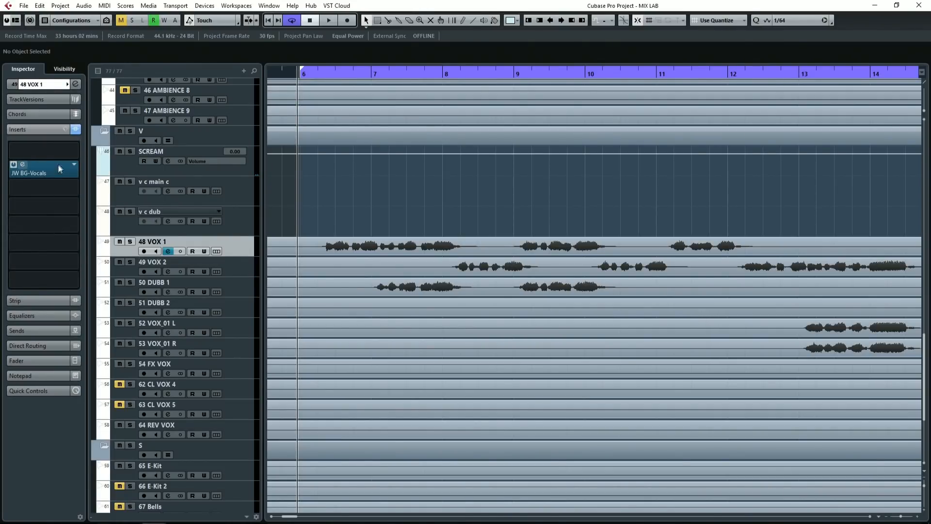
click(51, 129)
Step: Review the vocal tracks from 48 VOX 1 to 54 FX VOX and view the SCREAM track's insert effects
click(250, 272)
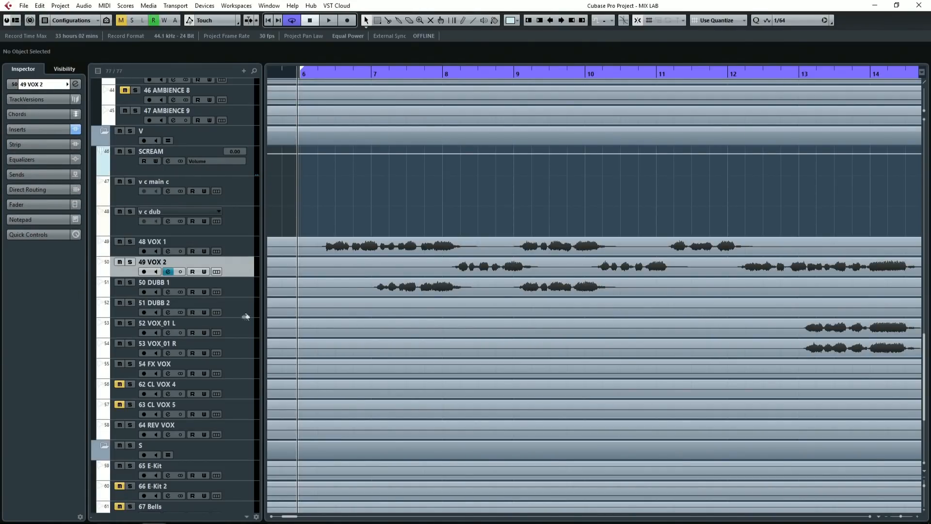
click(248, 375)
shift+click(245, 246)
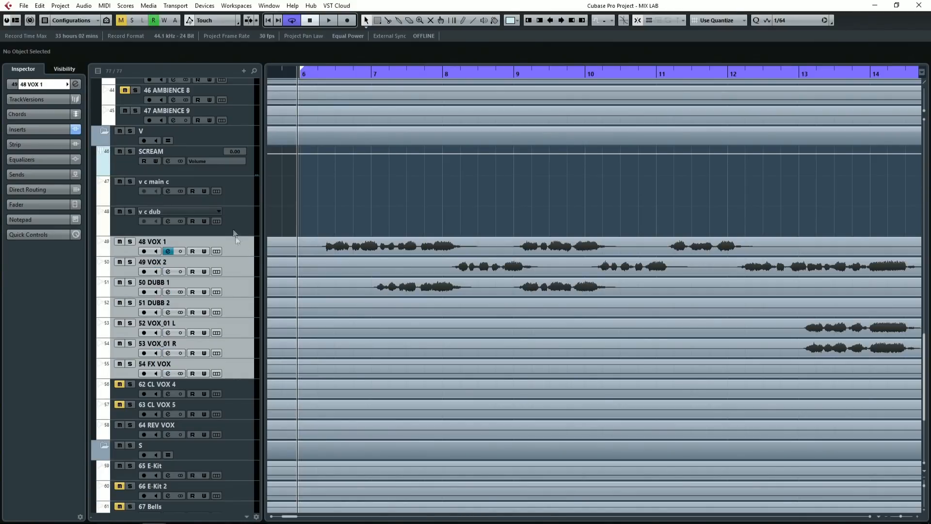
click(128, 166)
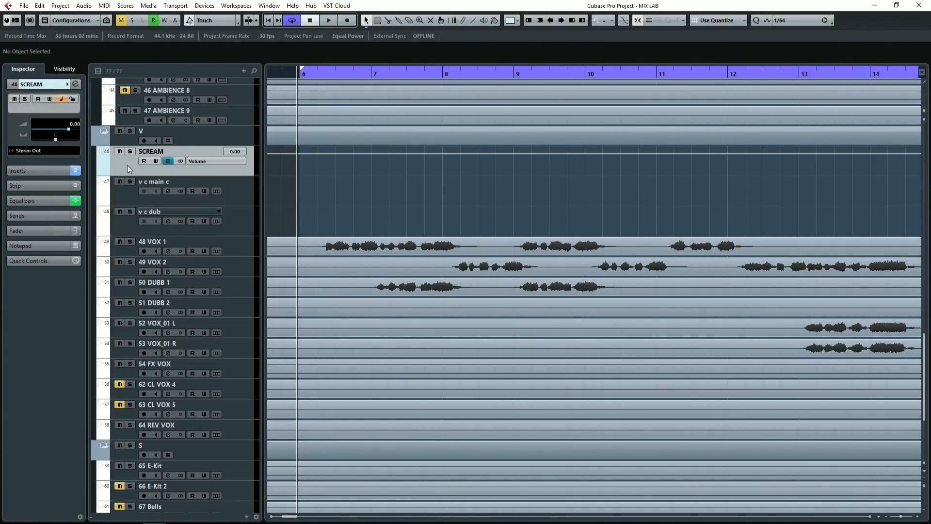
click(43, 171)
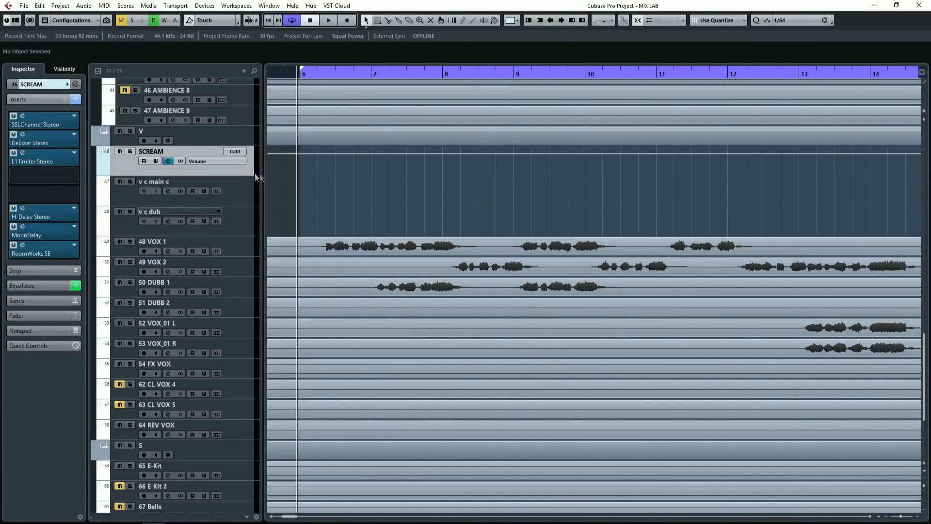
Step: Add two stereo group channels below SCREAM, routed to Stereo Out and created outside the folder
right_click(141, 170)
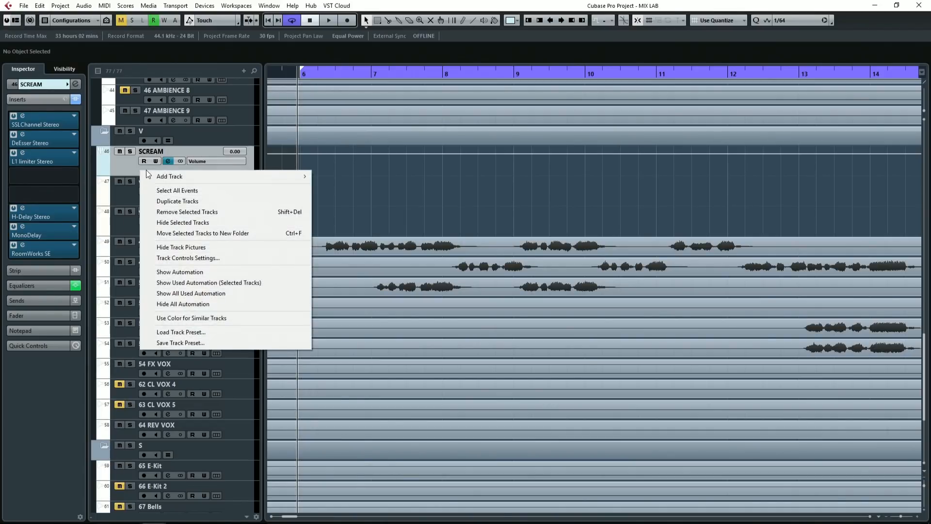
mouse_move(178, 178)
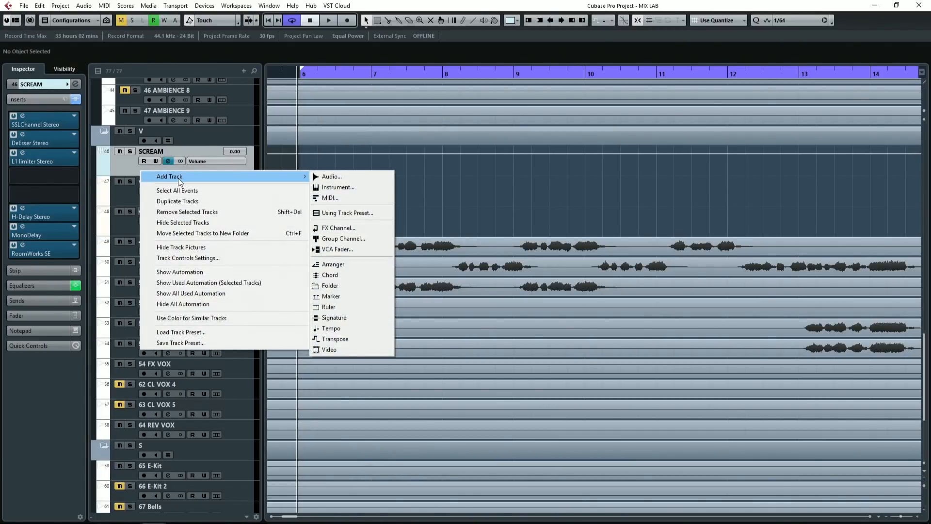
click(344, 239)
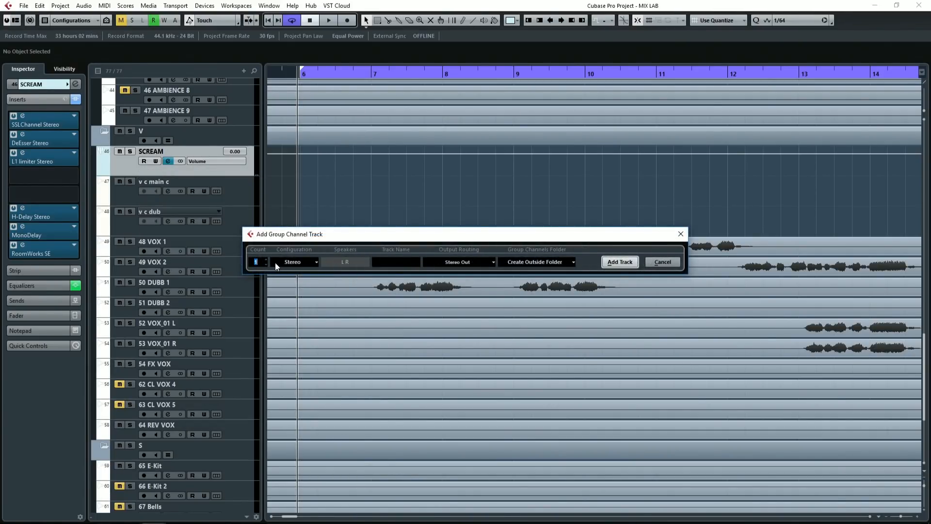
click(265, 259)
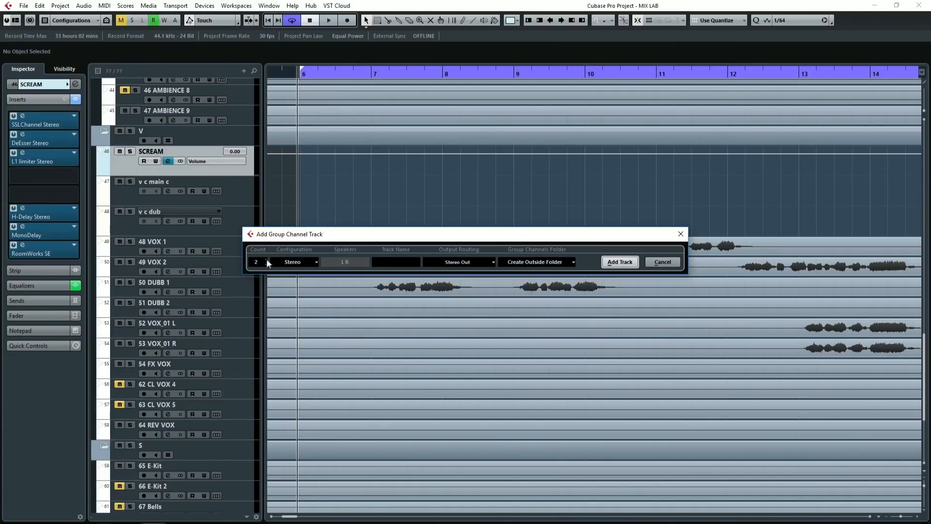
click(620, 261)
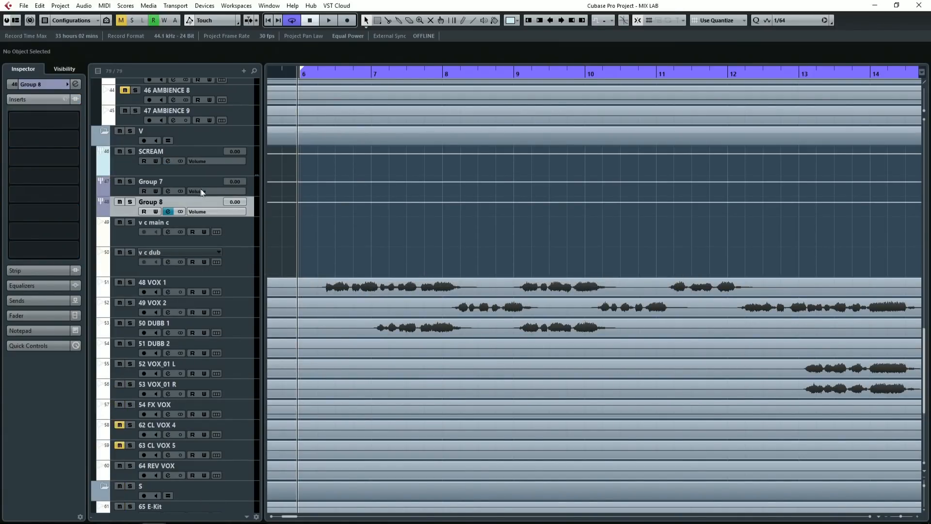
Step: Rename the first new group channel "// Vox Dist" and the second "SCREAM TTL"
double_click(185, 182)
text(/)
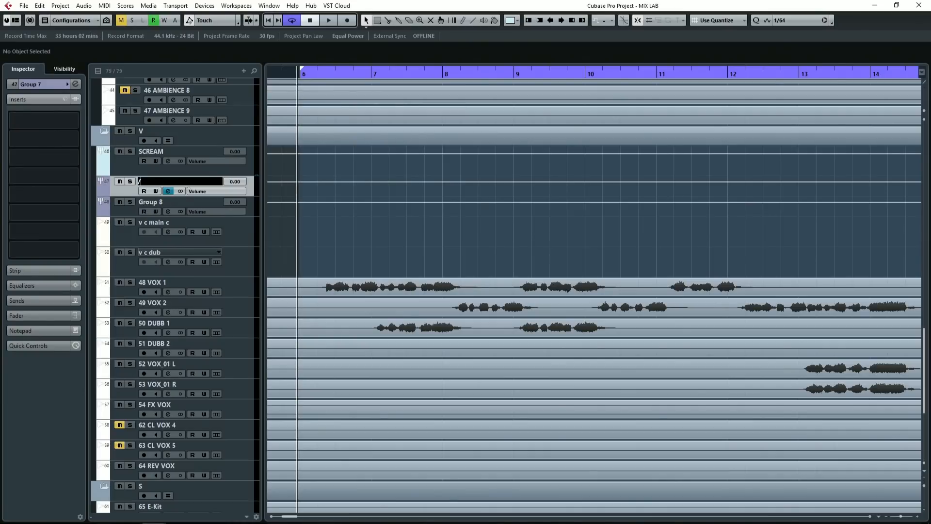
text(/ Vox Dist)
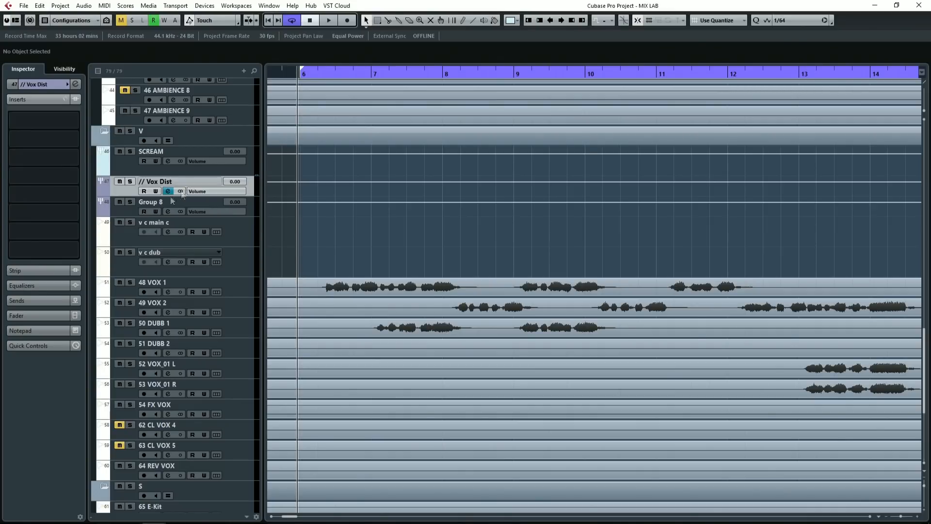
key(Return)
double_click(161, 202)
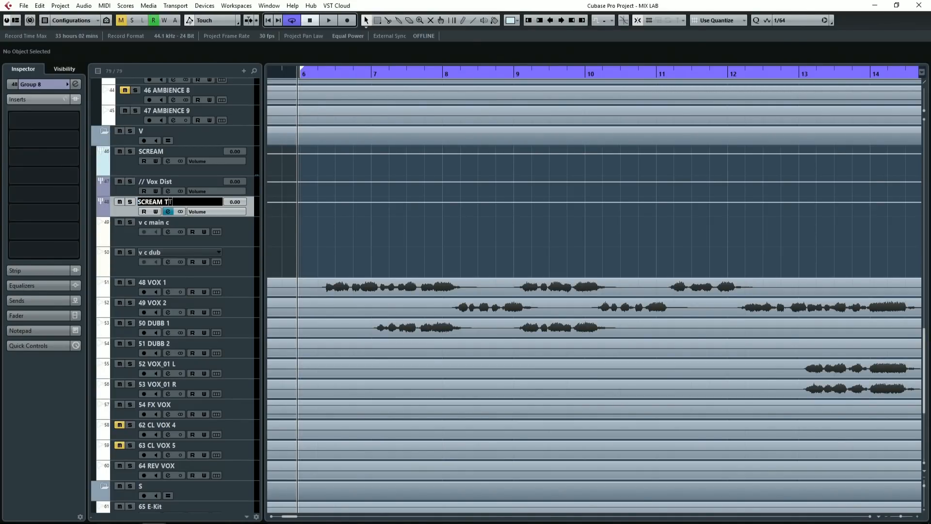
key(Return)
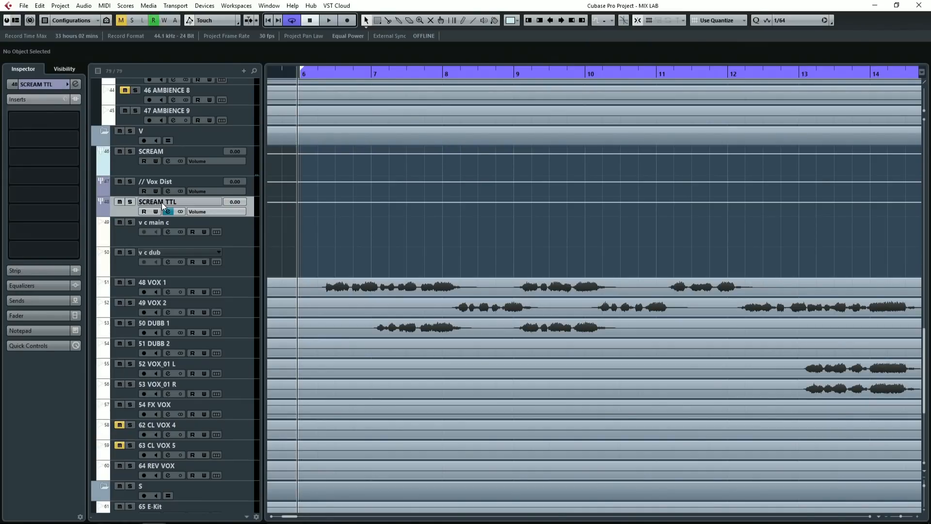
click(126, 165)
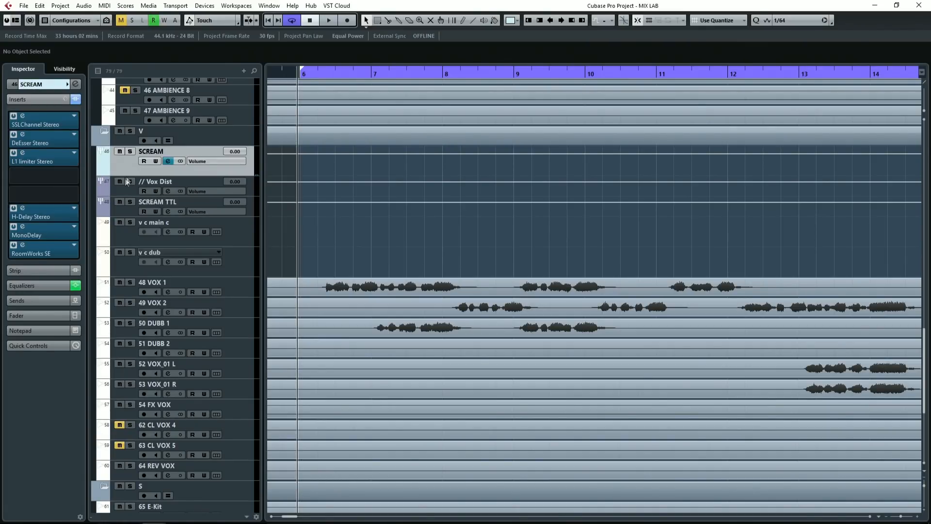
click(122, 187)
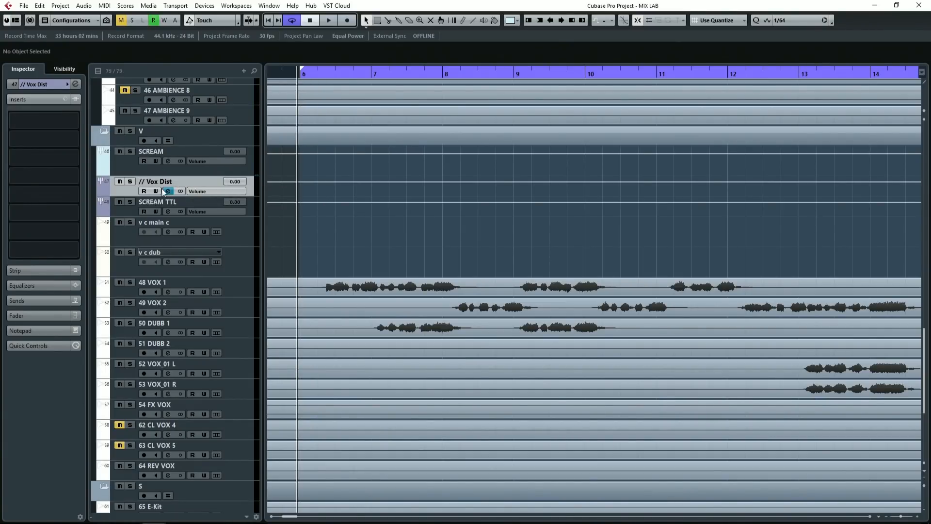
click(182, 170)
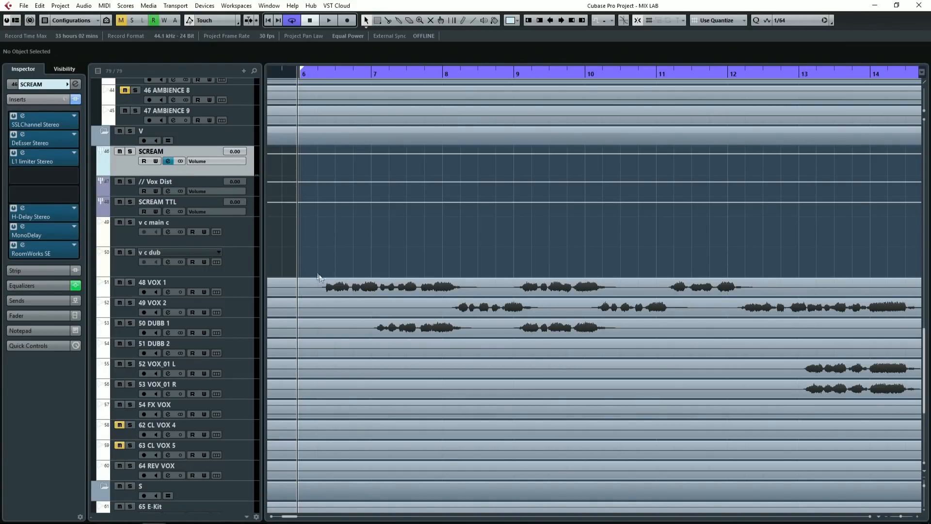
click(253, 210)
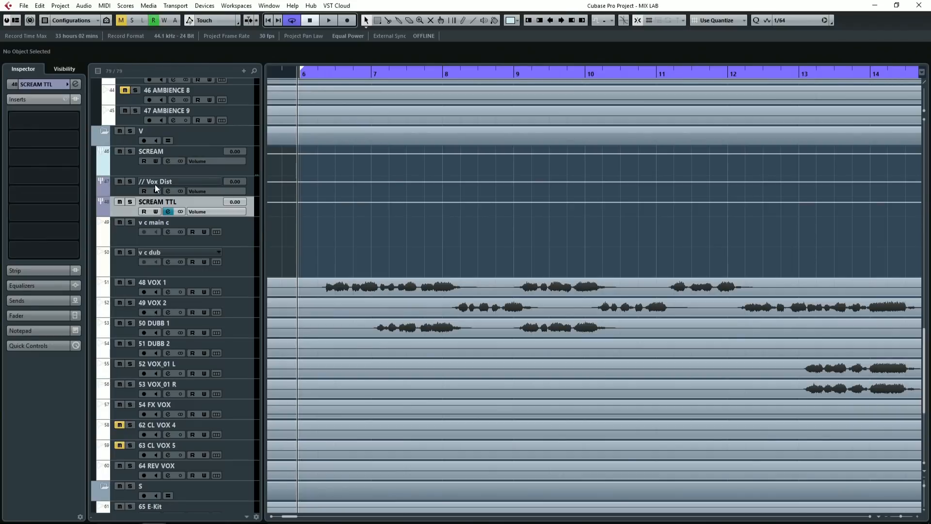
Step: Route the outputs of the SCREAM and // Vox Dist tracks to the SCREAM TTL group
drag(120, 191, 121, 175)
shift+click(120, 171)
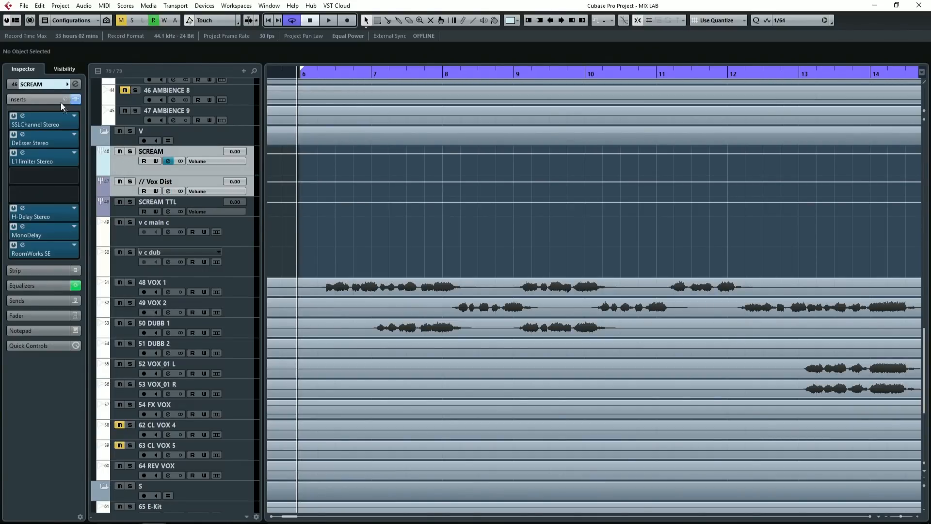
click(50, 84)
click(44, 151)
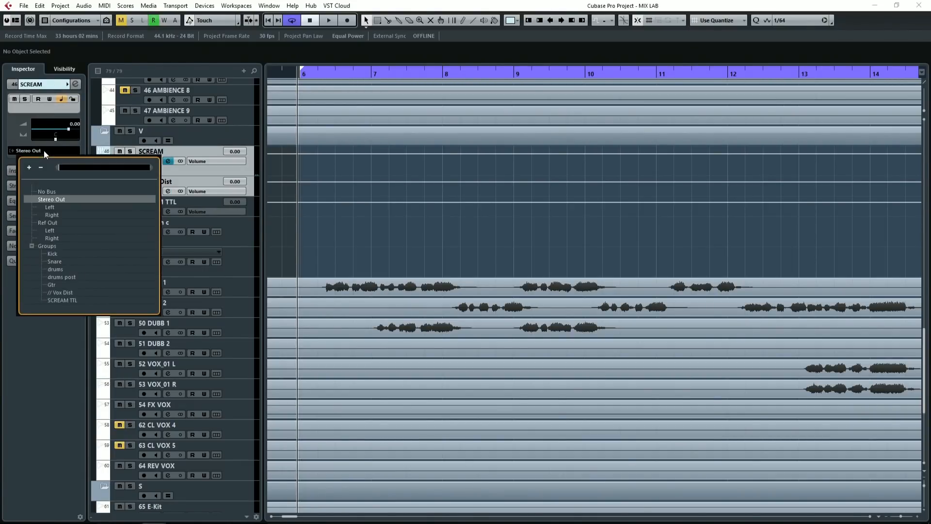
click(67, 300)
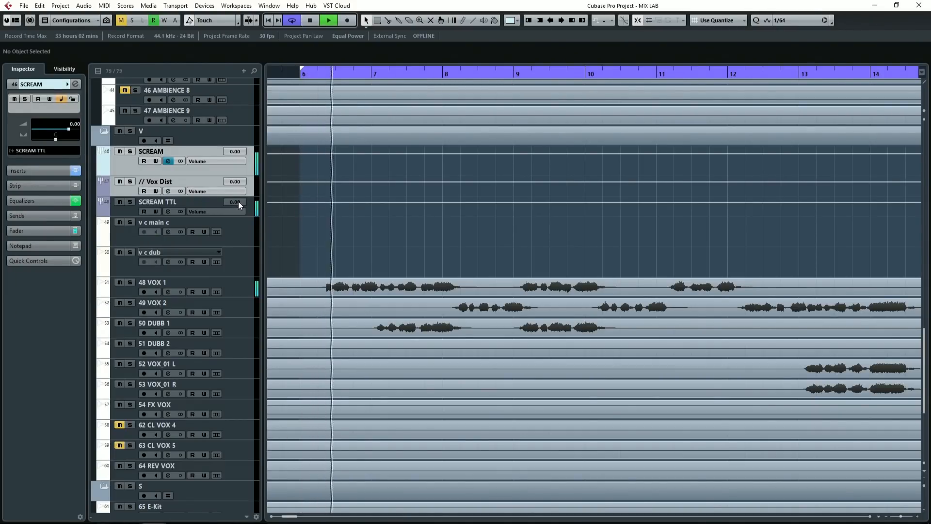
Step: Test the routing by raising SCREAM TTL's volume to 6.02 during playback and resetting it to 0.00
drag(237, 202, 237, 360)
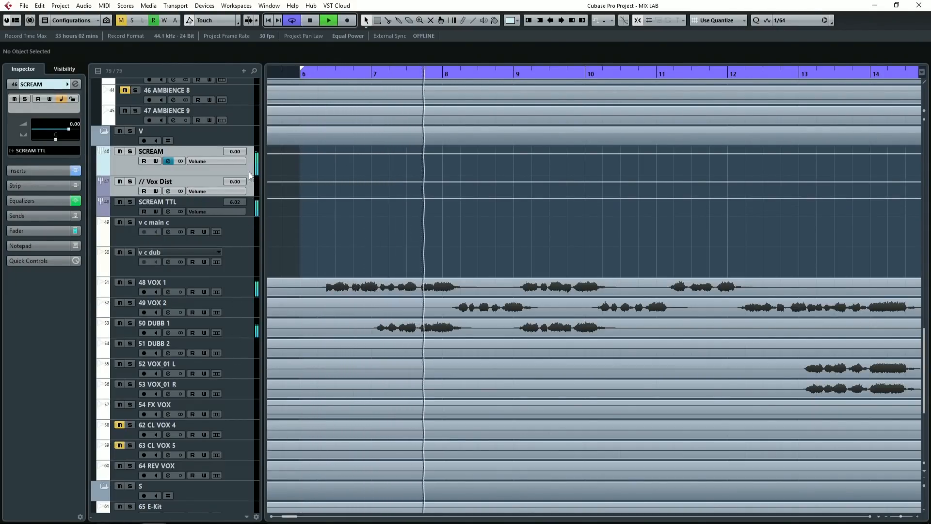
ctrl+click(240, 202)
key(space)
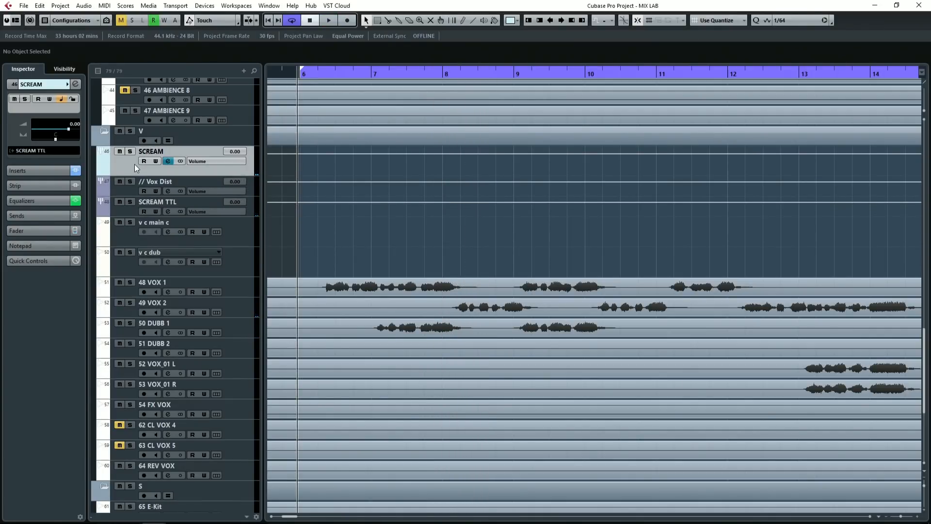
Step: Add a send from the SCREAM track to the // Vox Dist group and activate it at 0.00
click(54, 216)
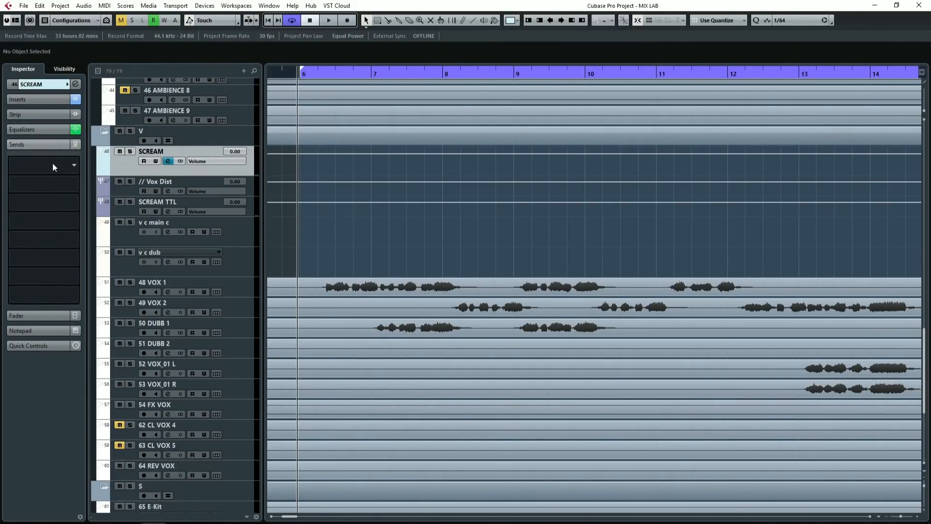
click(52, 163)
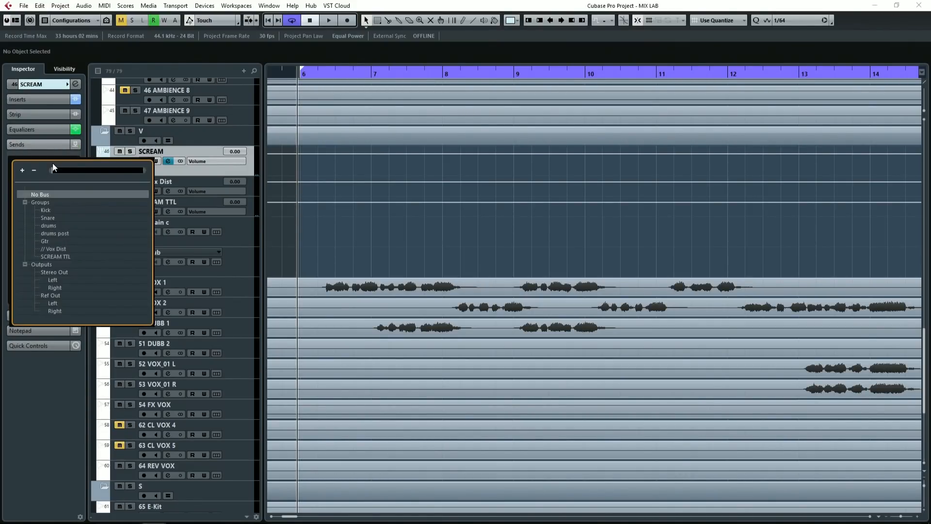
click(54, 248)
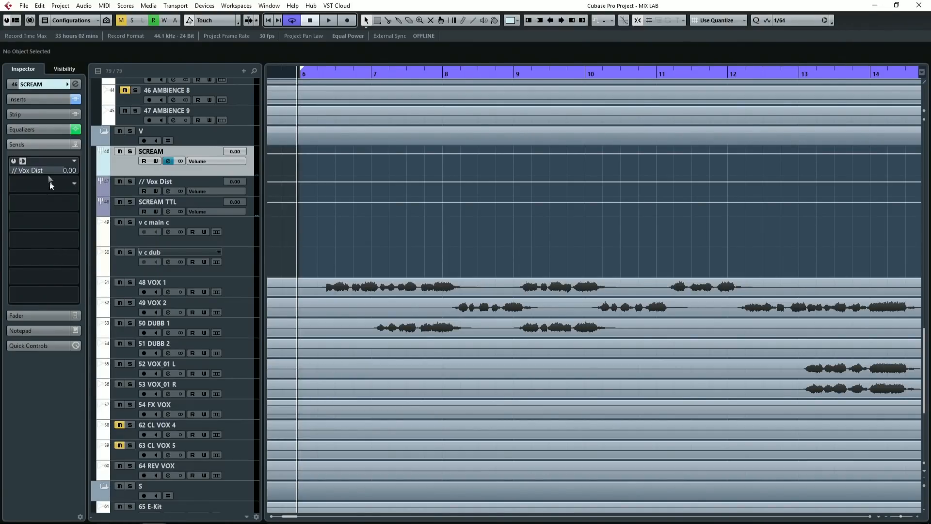
click(13, 161)
click(22, 162)
click(23, 161)
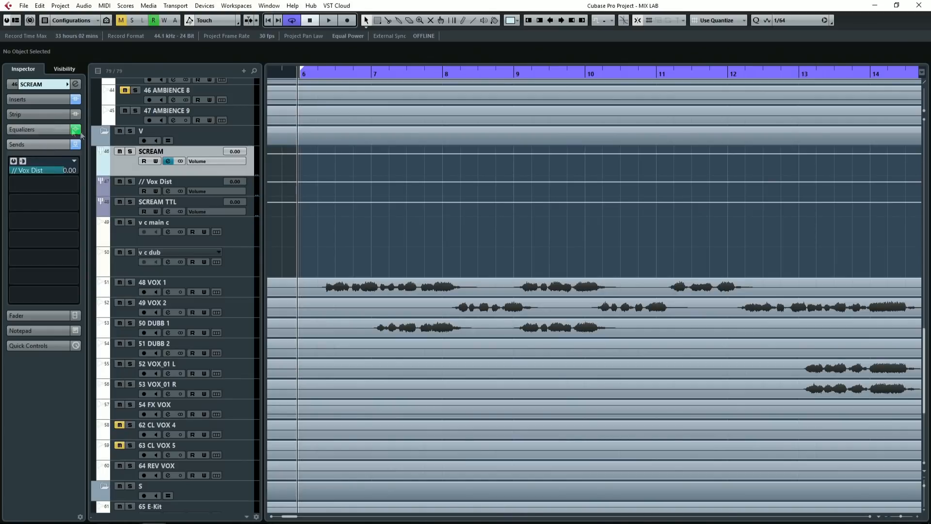
Step: Solo the SCREAM track and select the // Vox Dist group
drag(241, 151, 232, 134)
ctrl+click(237, 154)
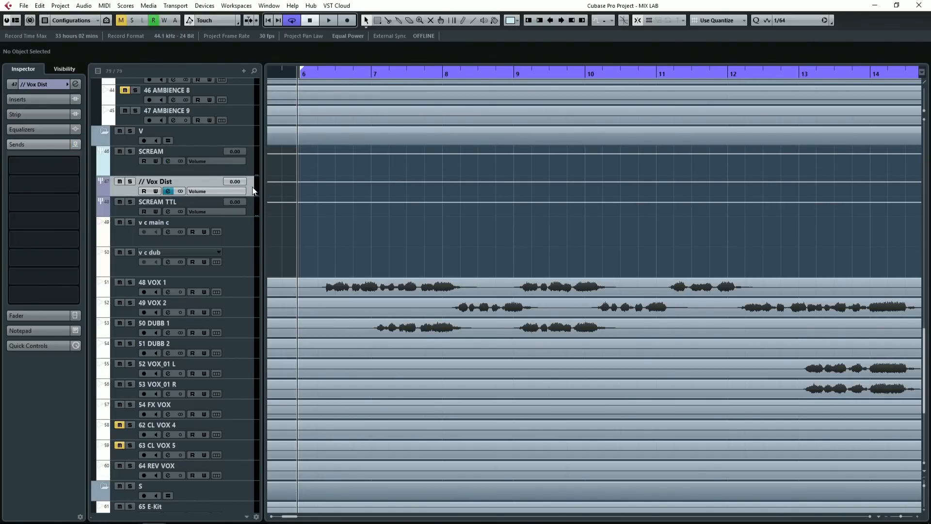
click(130, 152)
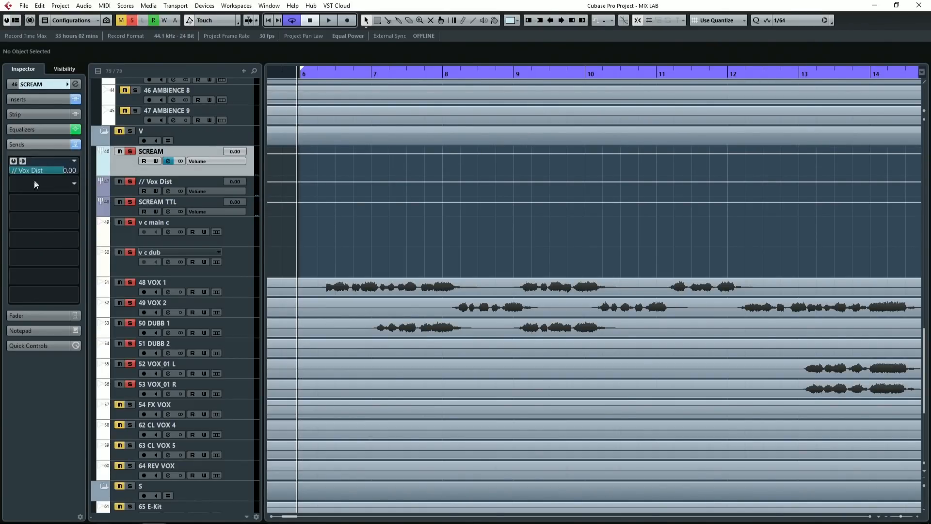
click(129, 194)
click(49, 165)
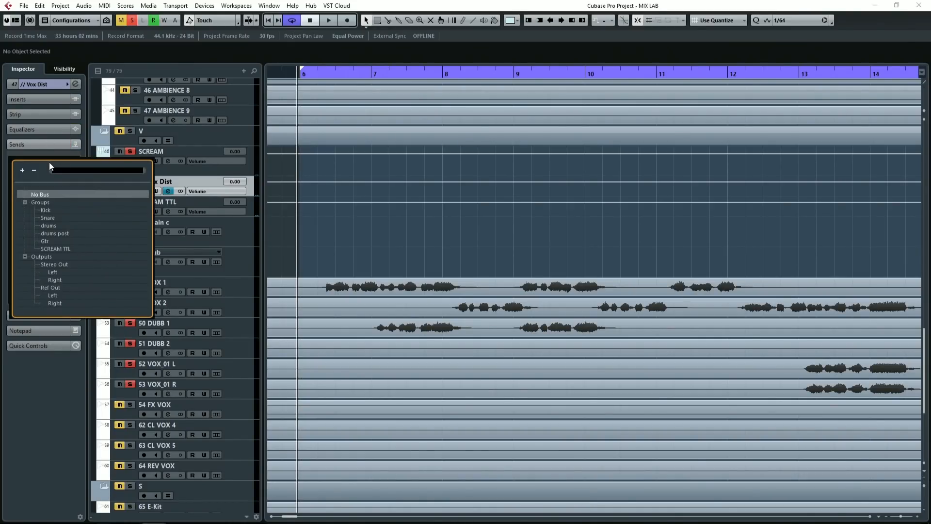
text(dist)
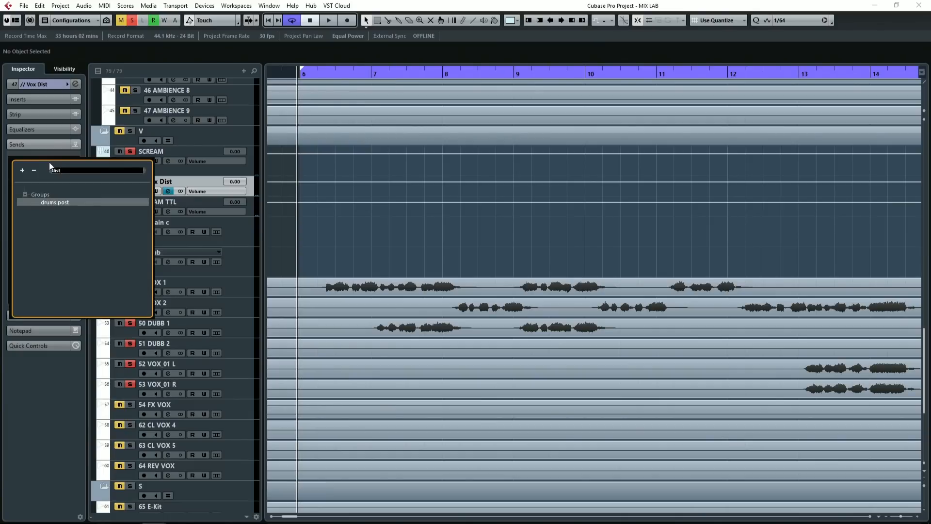
key(BackSpace)
key(BackSpace)
key(BackSpace)
key(BackSpace)
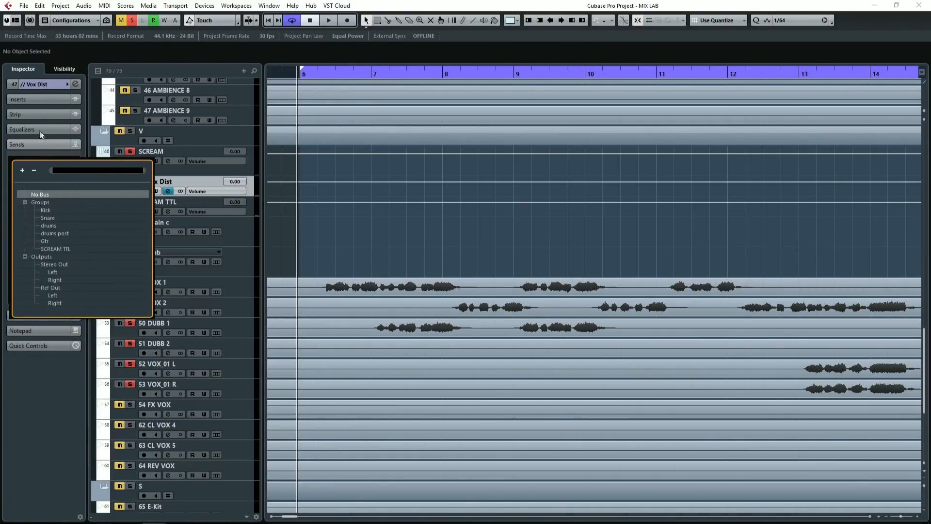
key(Escape)
Step: Insert the Distortion effect in the second insert slot of the // Vox Dist group and raise its Boost to 10.0 during playback
click(42, 99)
click(54, 137)
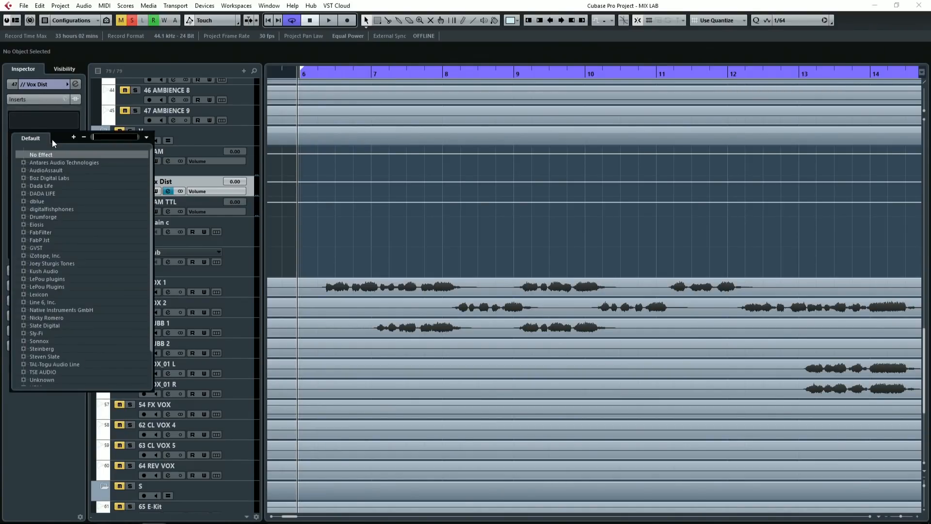
text(distor)
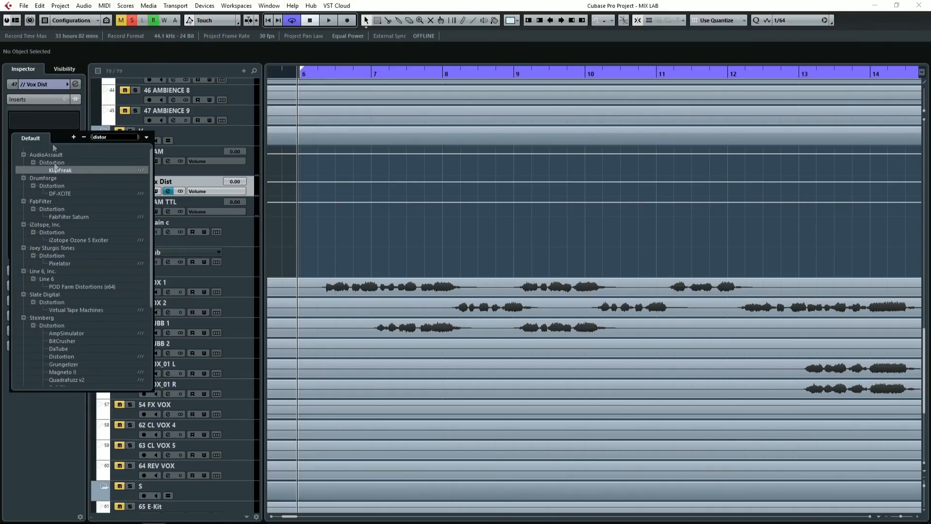
click(69, 356)
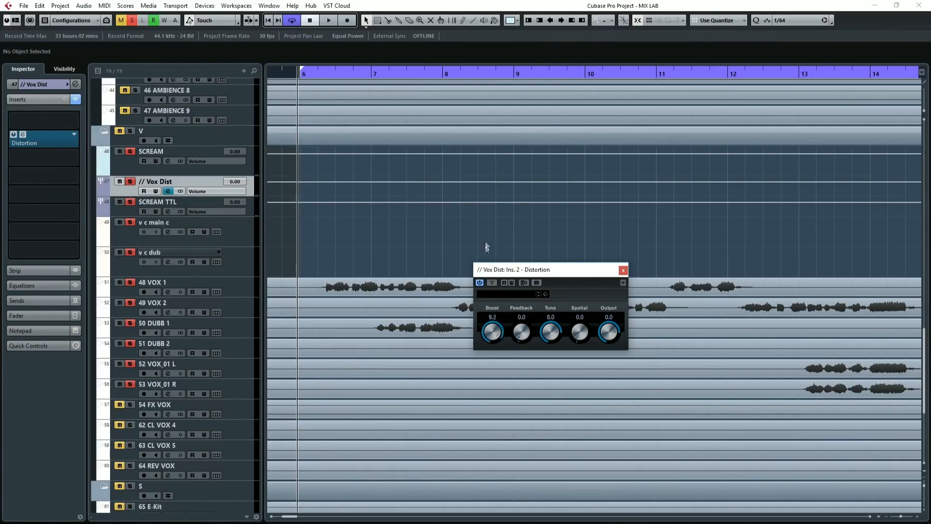
key(space)
drag(490, 333, 496, 262)
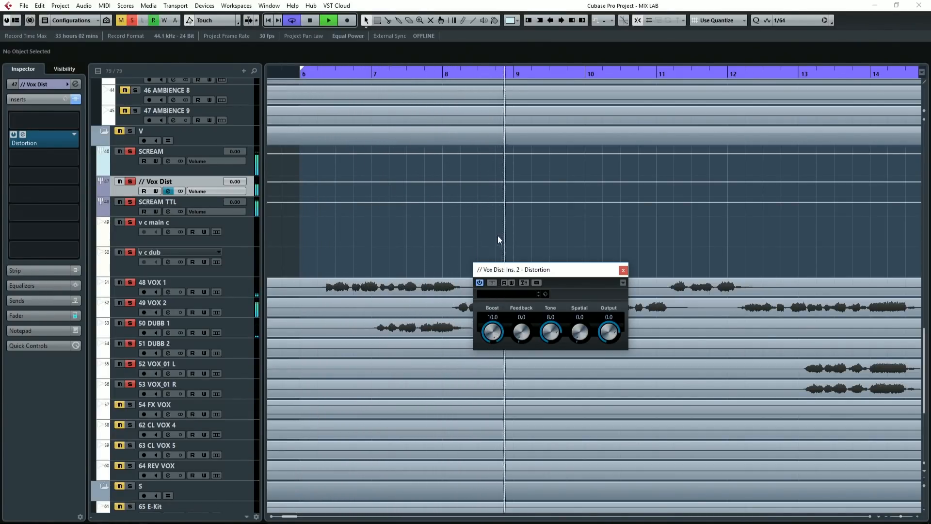
Step: Compare the soloed screams with the Distortion effect bypassed and active during playback
click(480, 283)
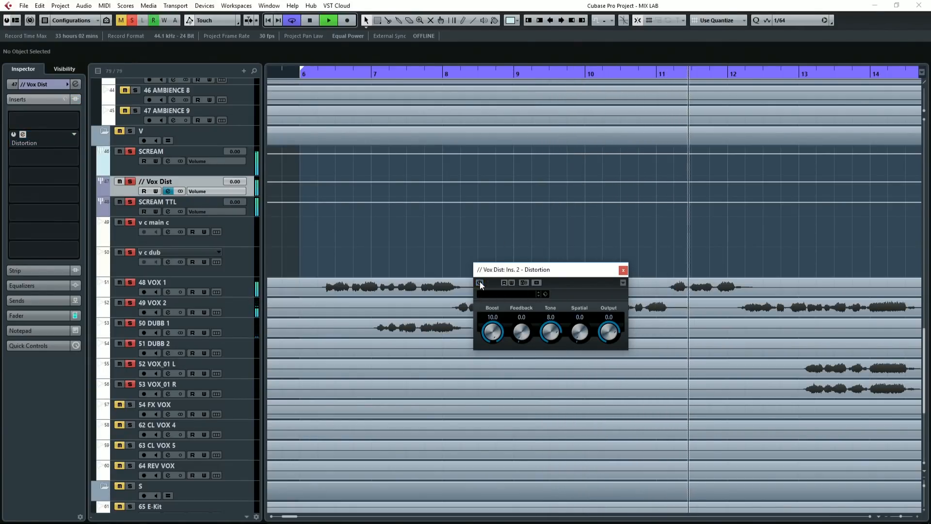
click(480, 282)
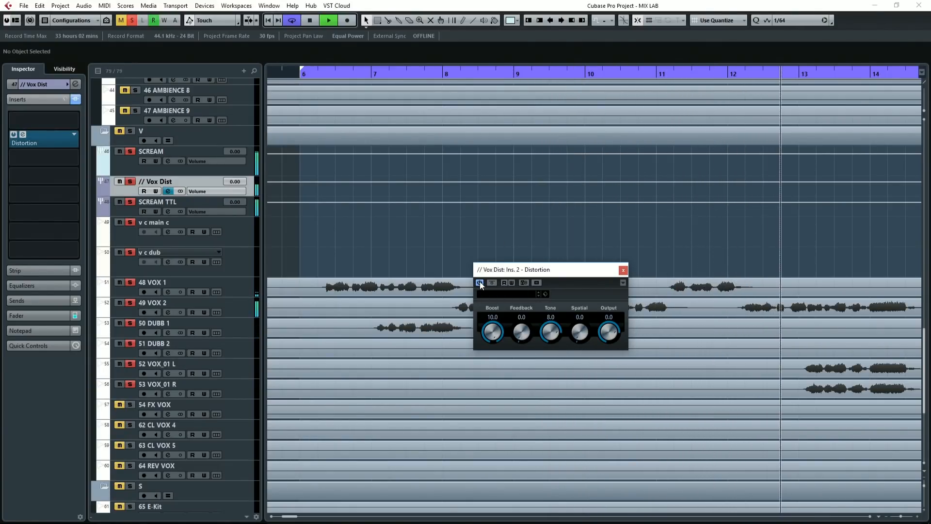
click(479, 283)
click(480, 283)
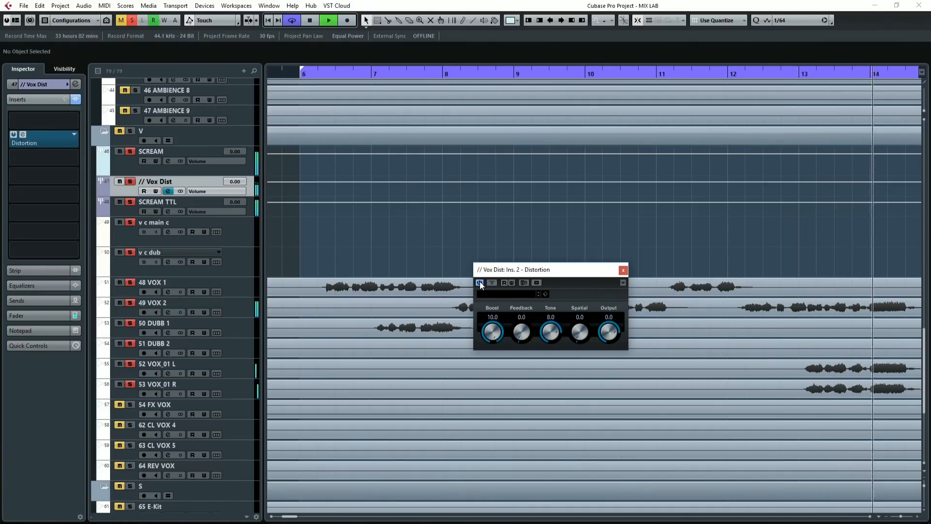
key(space)
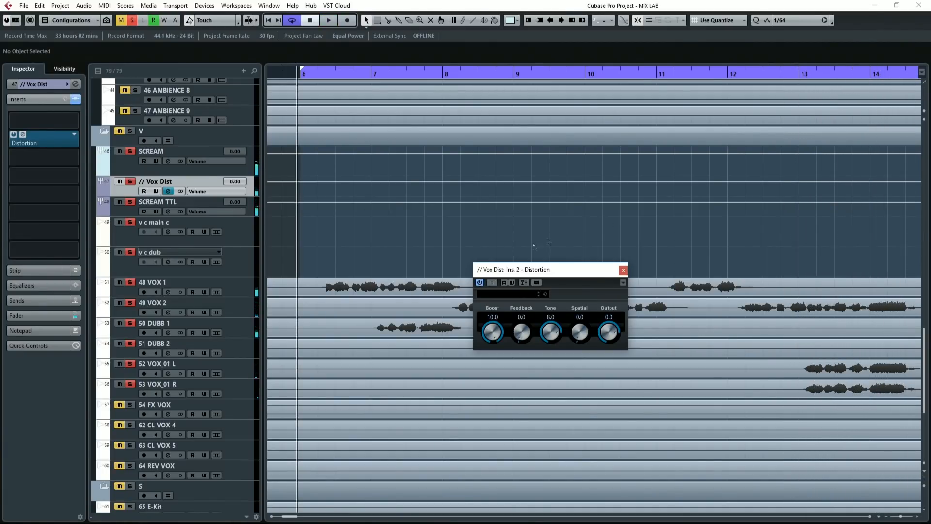
Step: Unsolo the SCREAM track and compare the full mix with the Distortion effect bypassed and active
click(132, 153)
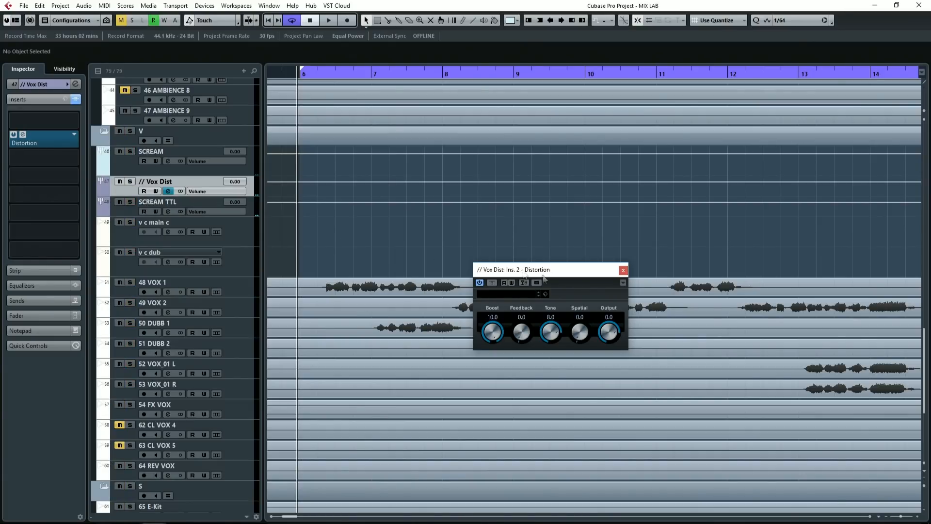
click(480, 283)
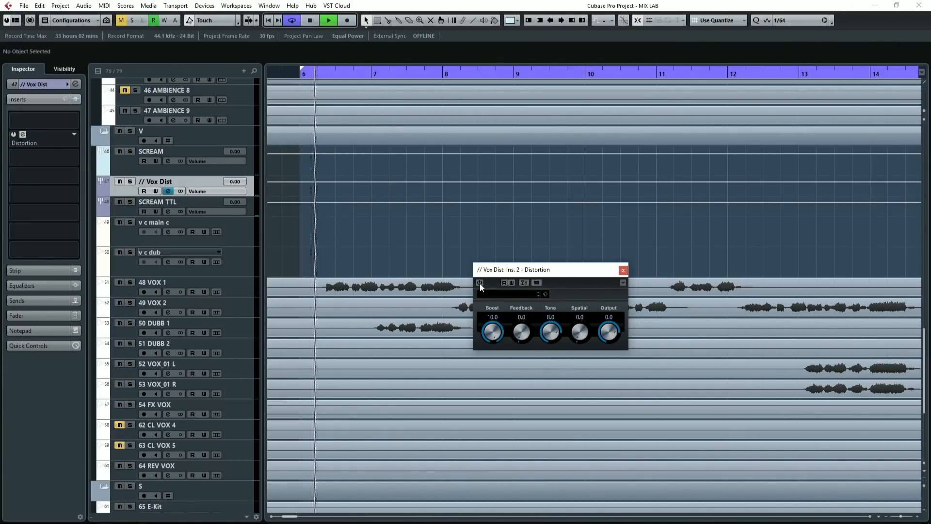
click(480, 283)
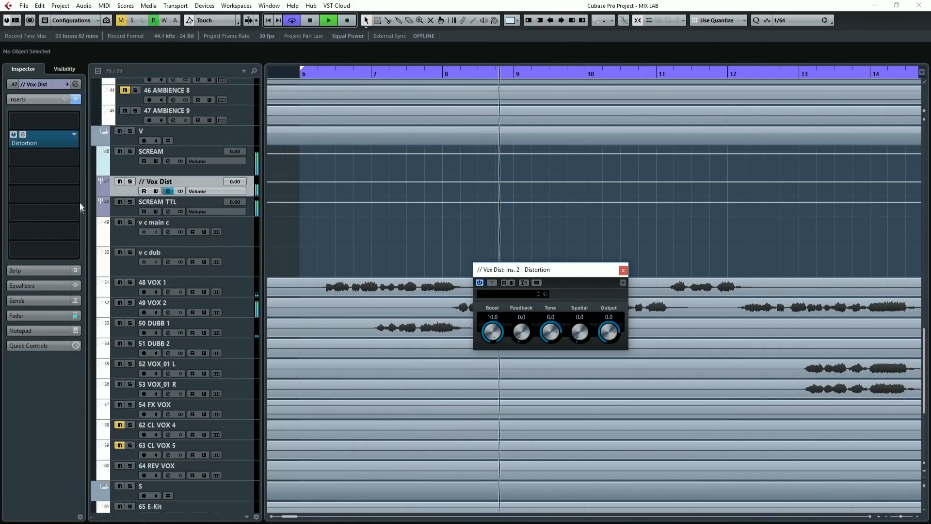
key(space)
Step: Pull the // Vox Dist volume fully down, bring it up to -4.19, and check the blend by muting and unmuting the group
click(47, 318)
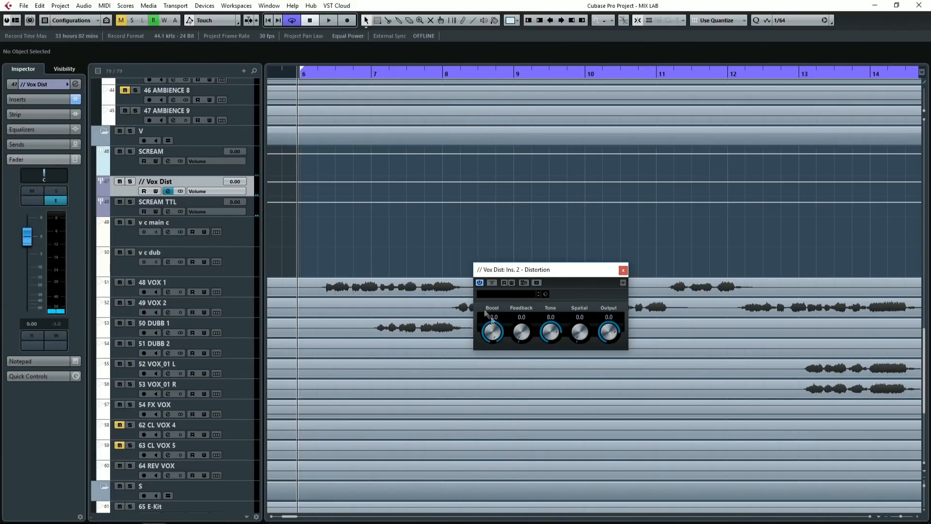
drag(27, 236, 31, 320)
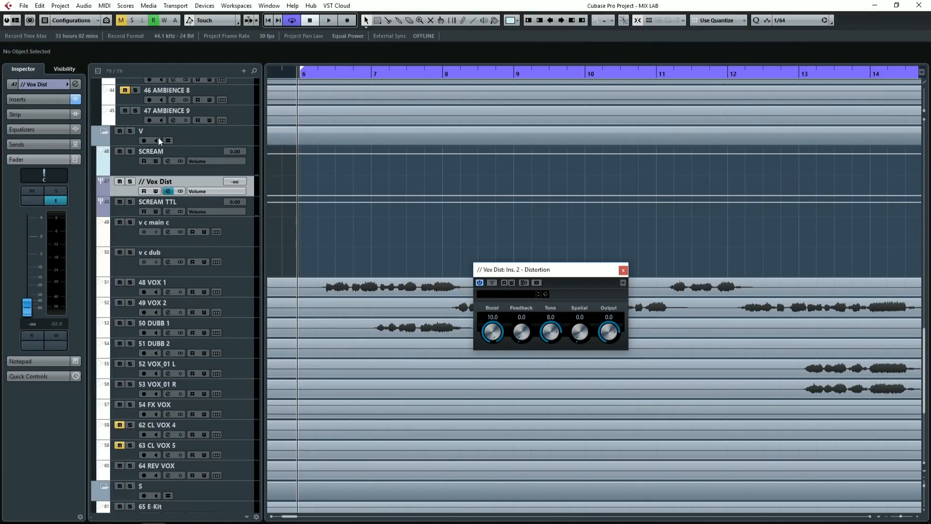
drag(29, 300, 34, 252)
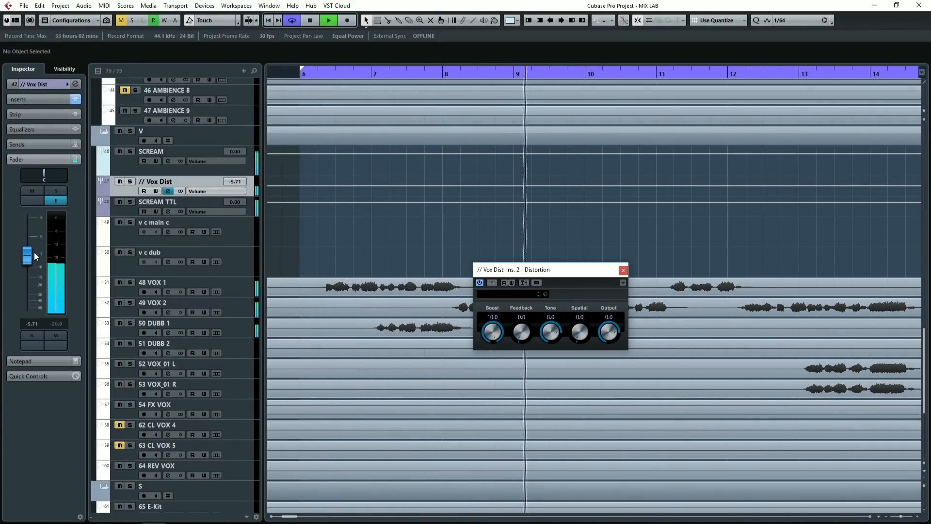
click(119, 181)
click(120, 182)
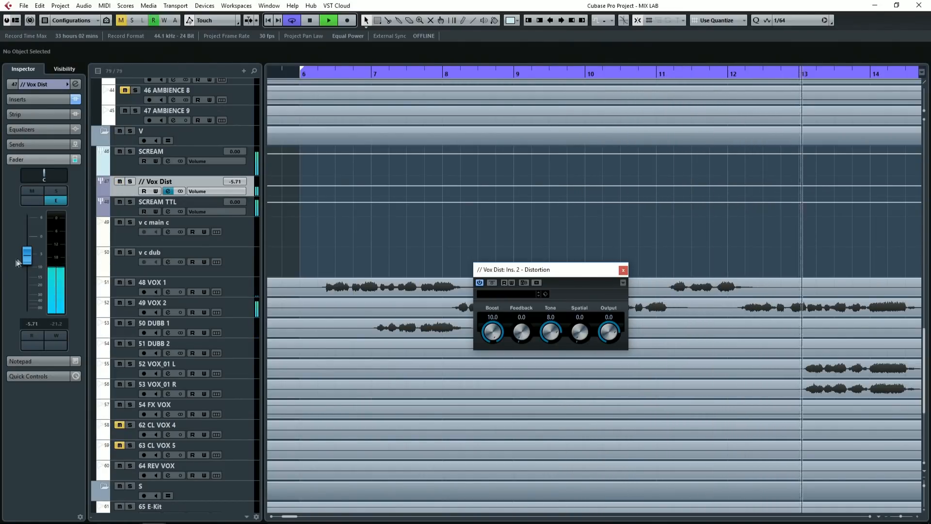
drag(27, 257, 27, 253)
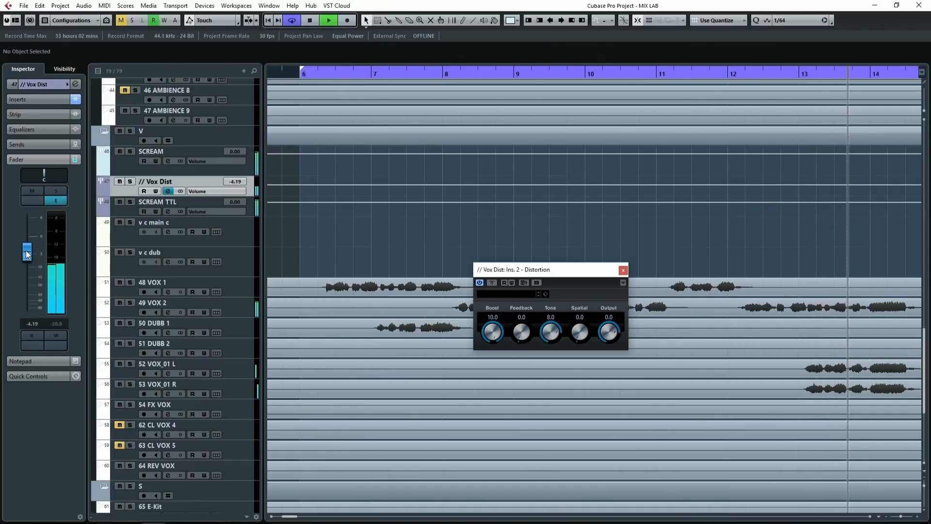
click(116, 182)
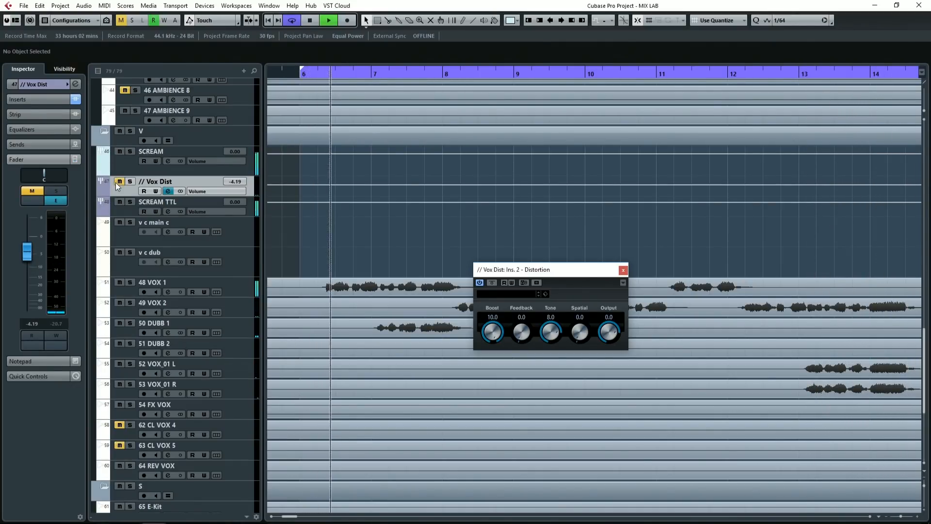
click(115, 182)
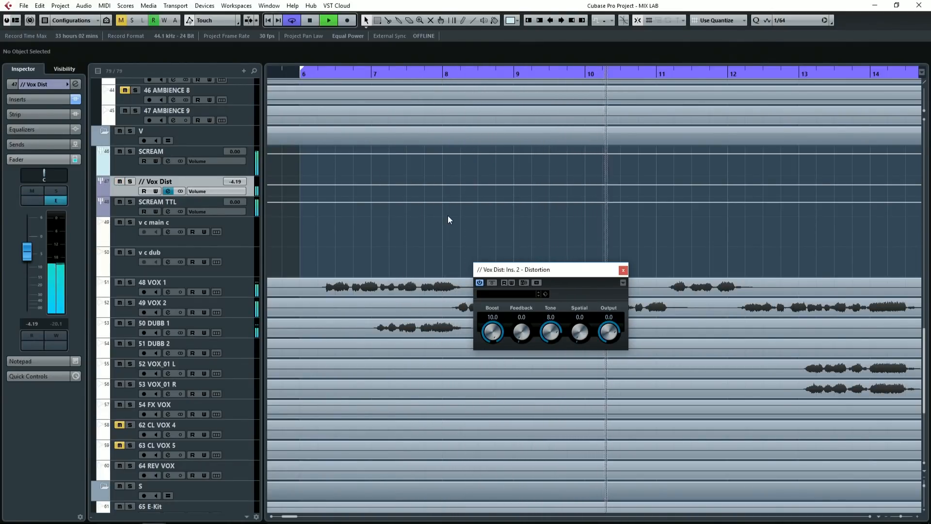
key(space)
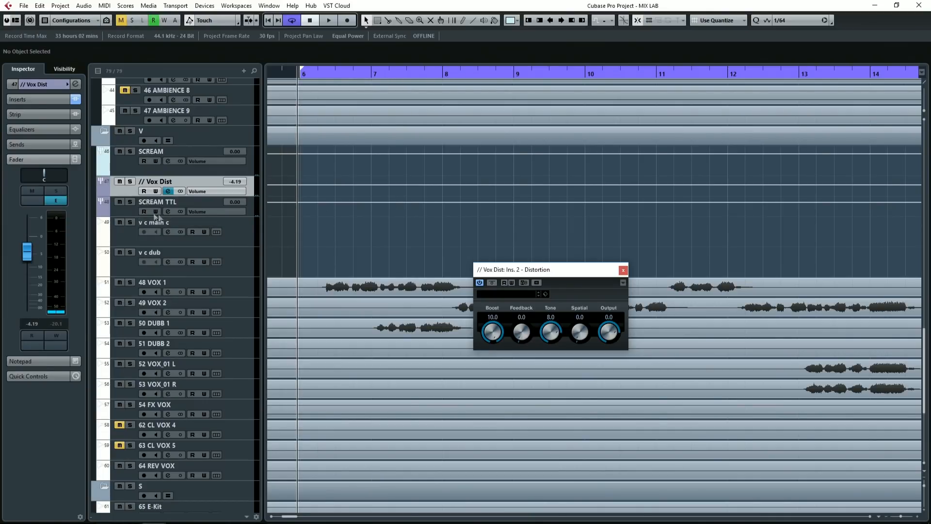
Step: Select the SCREAM TTL group and lower its volume to -3.36 during playback
click(121, 210)
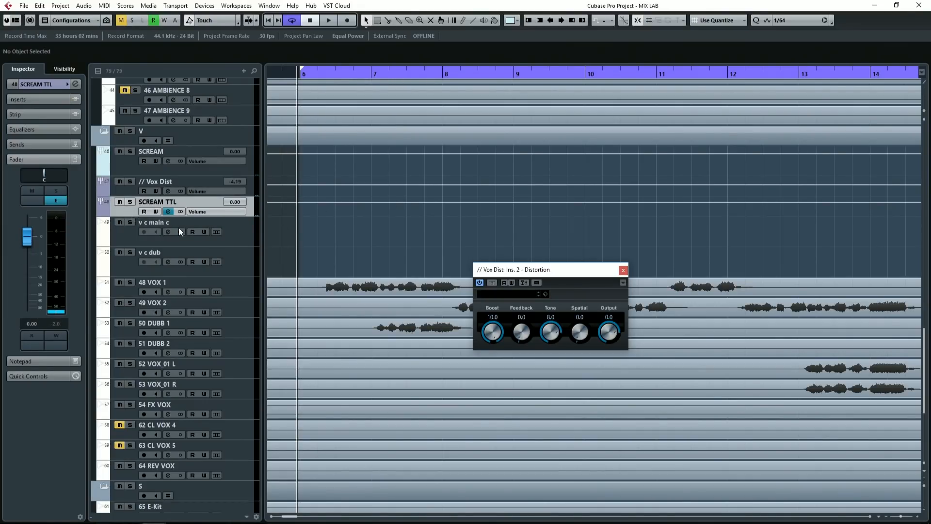
click(122, 193)
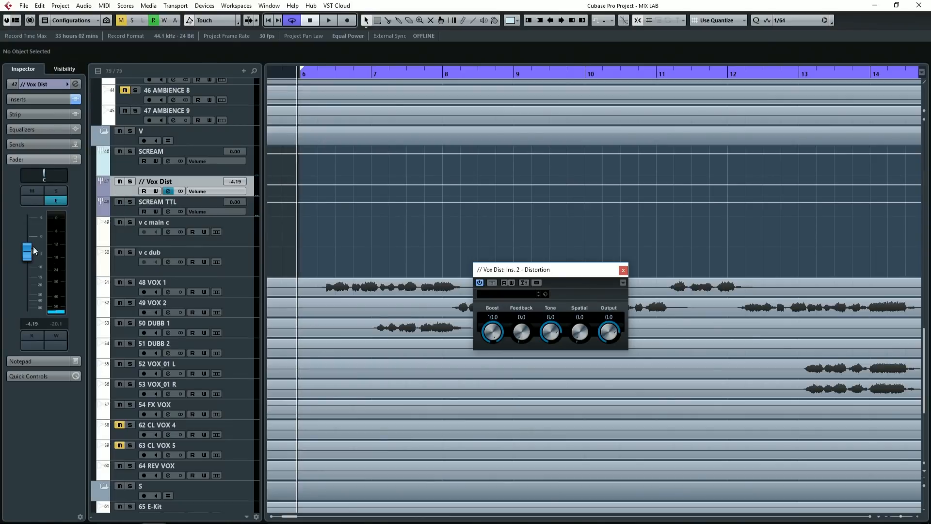
click(129, 213)
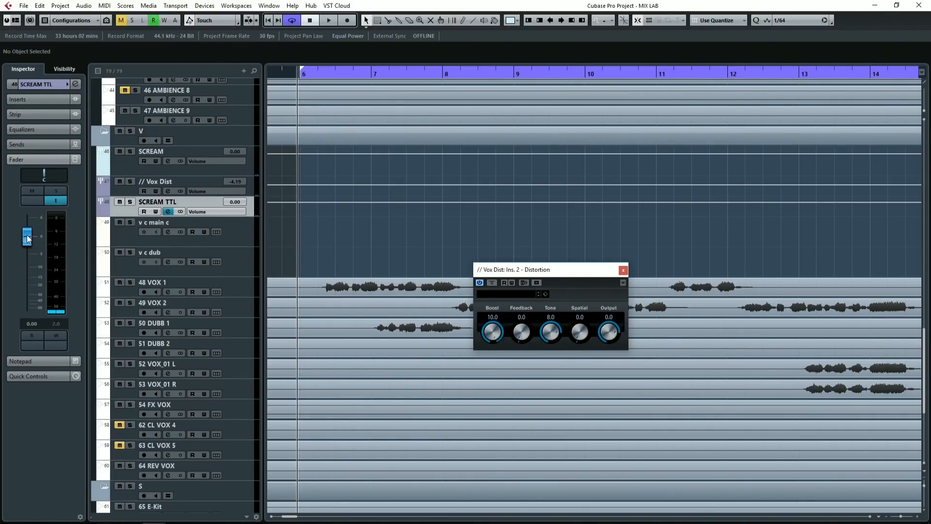
key(space)
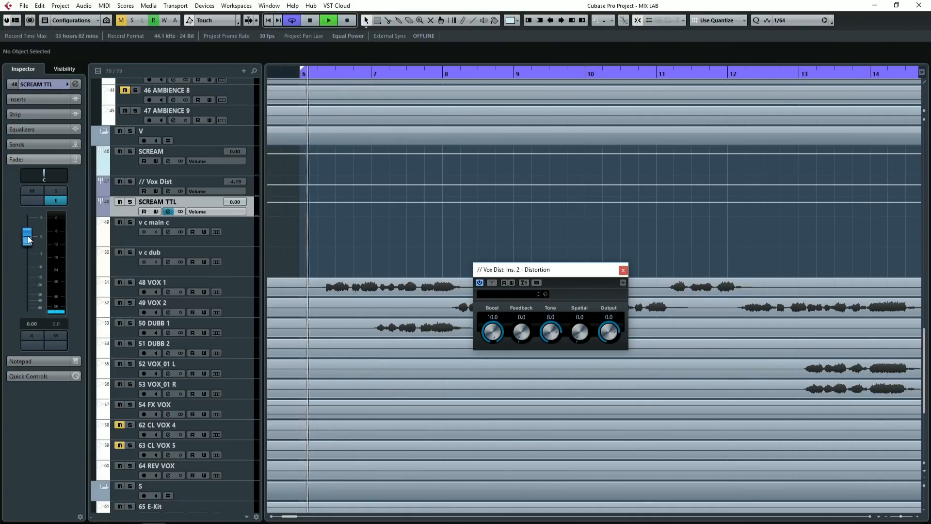
drag(27, 239, 28, 253)
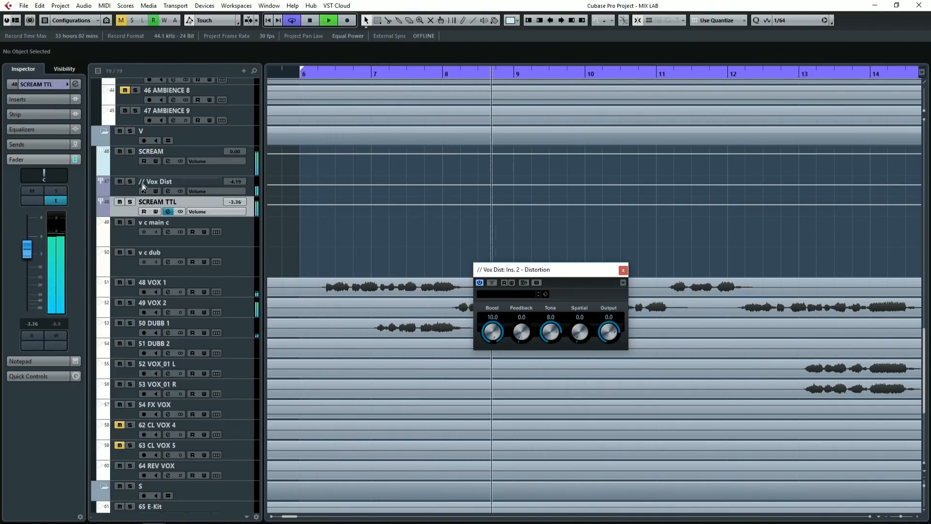
Step: Compare the full mix with the // Vox Dist group muted and unmuted, and stop playback
click(119, 182)
click(121, 185)
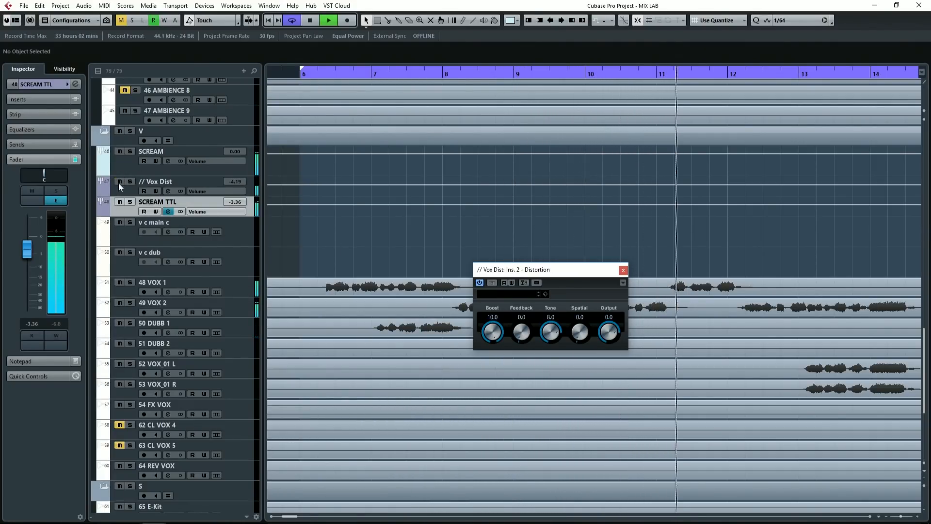
click(120, 181)
click(120, 181)
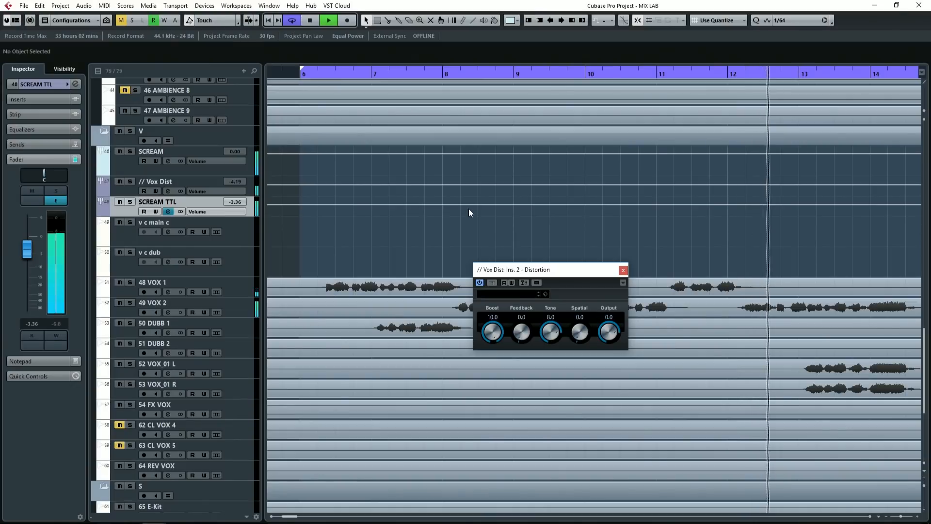
key(space)
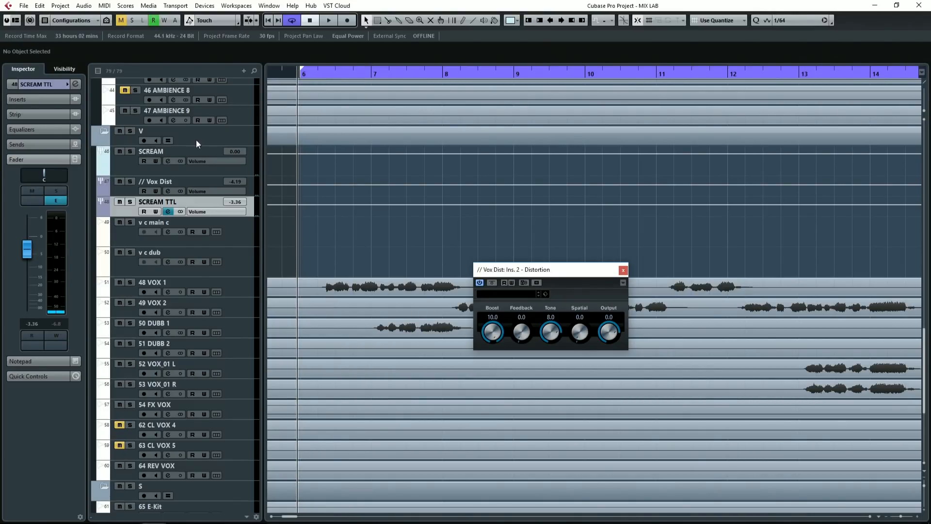
Step: Solo the SCREAM track, raise the // Vox Dist volume to 6.02, and open that group's channel settings
click(130, 151)
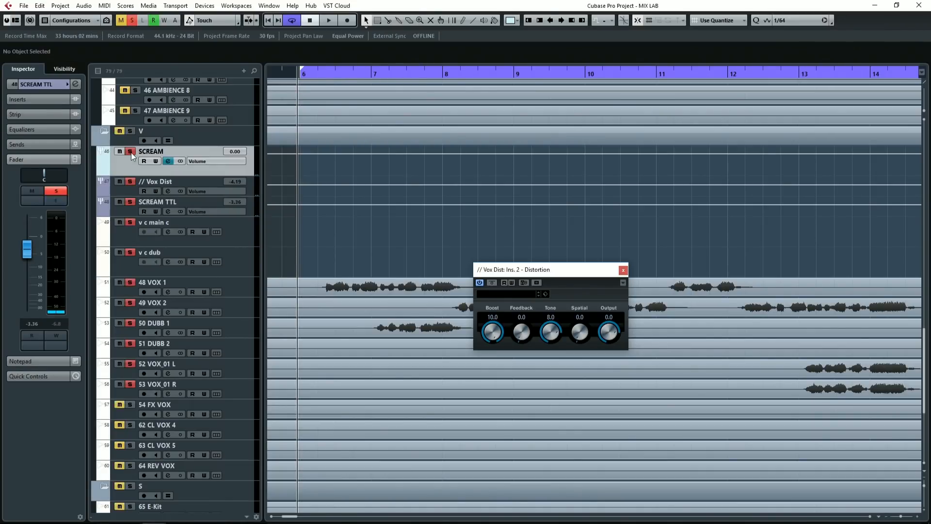
click(133, 187)
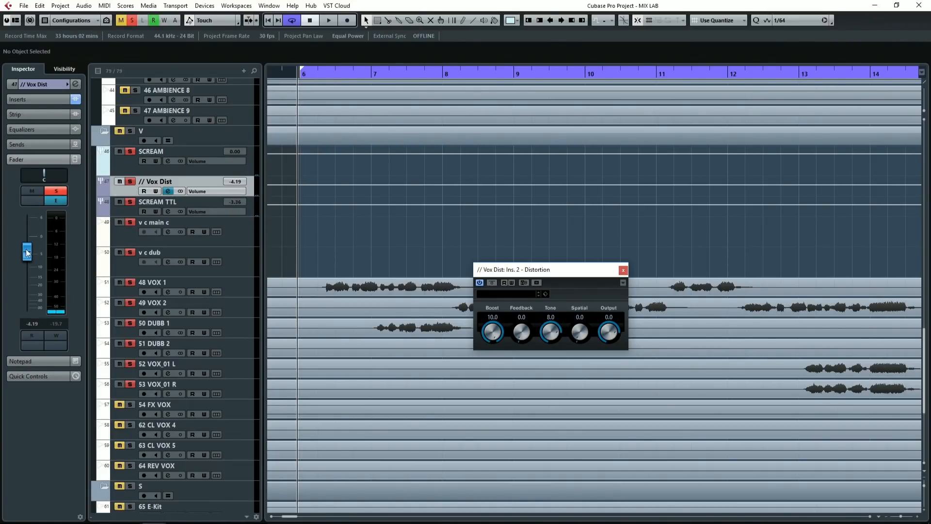
drag(27, 250, 27, 214)
click(76, 85)
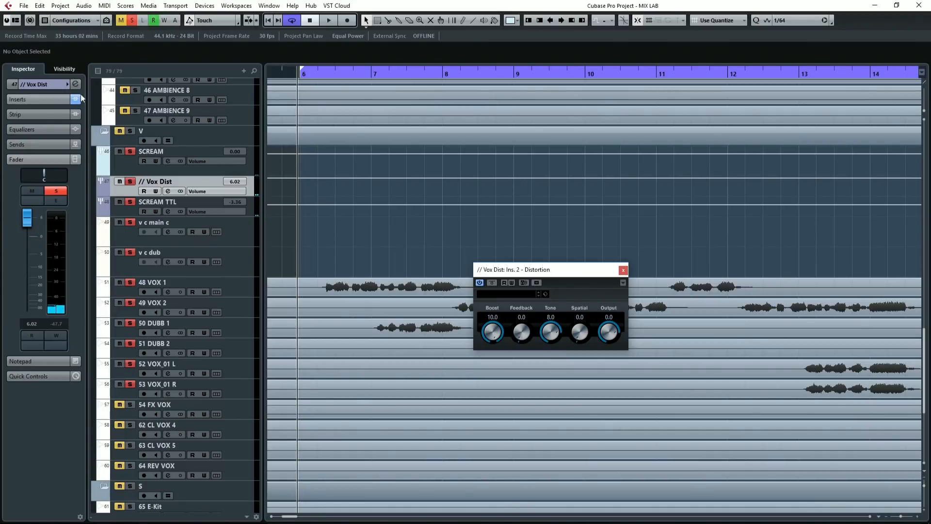
drag(388, 269, 375, 73)
Step: Equalize // Vox Dist with a high-end cut and a 6.3 dB boost at 542 Hz, comparing it with the equalizer bypassed
key(space)
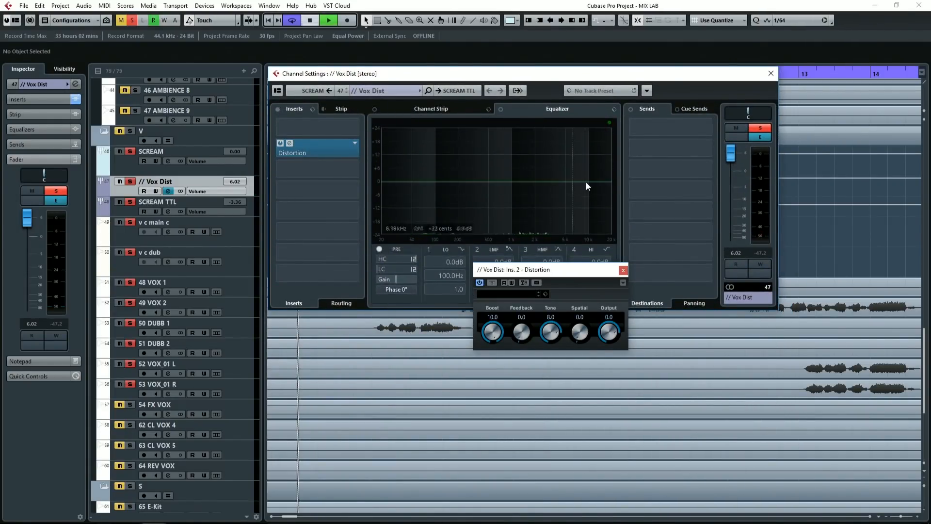
drag(590, 200, 491, 167)
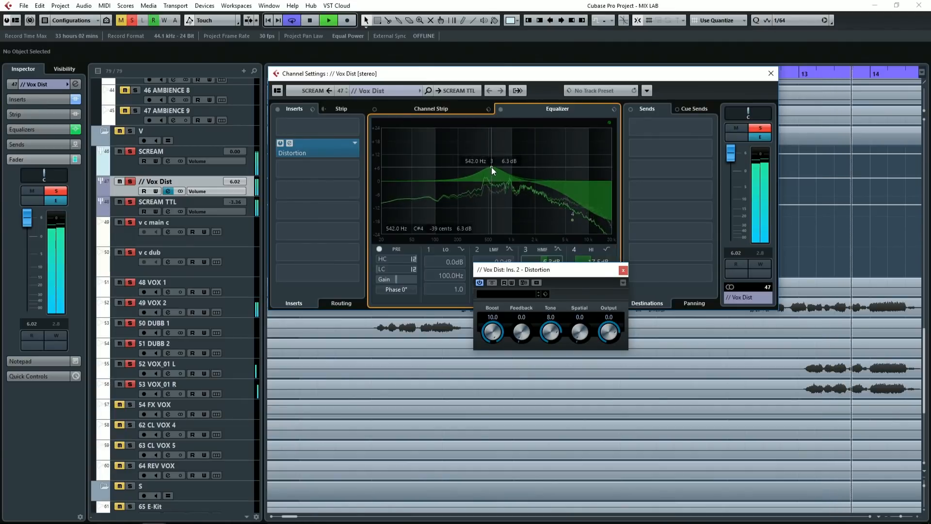
click(500, 110)
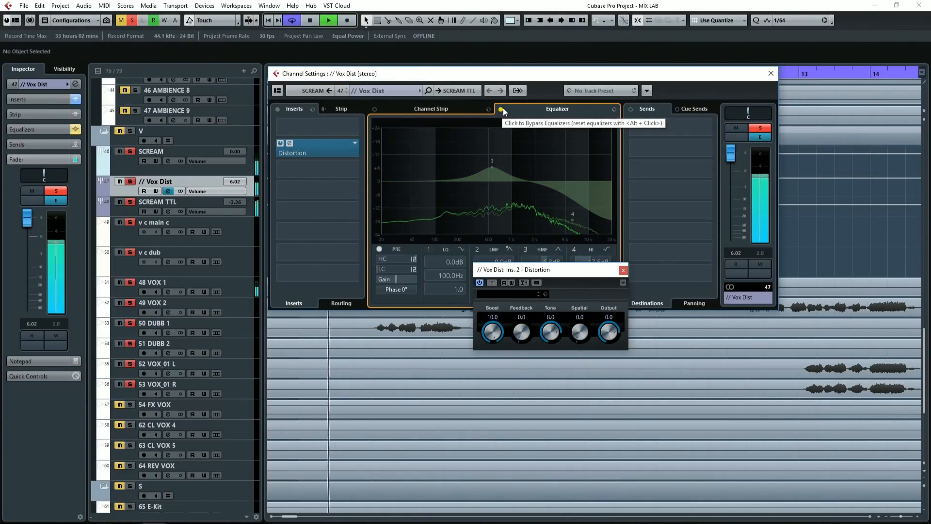
click(501, 110)
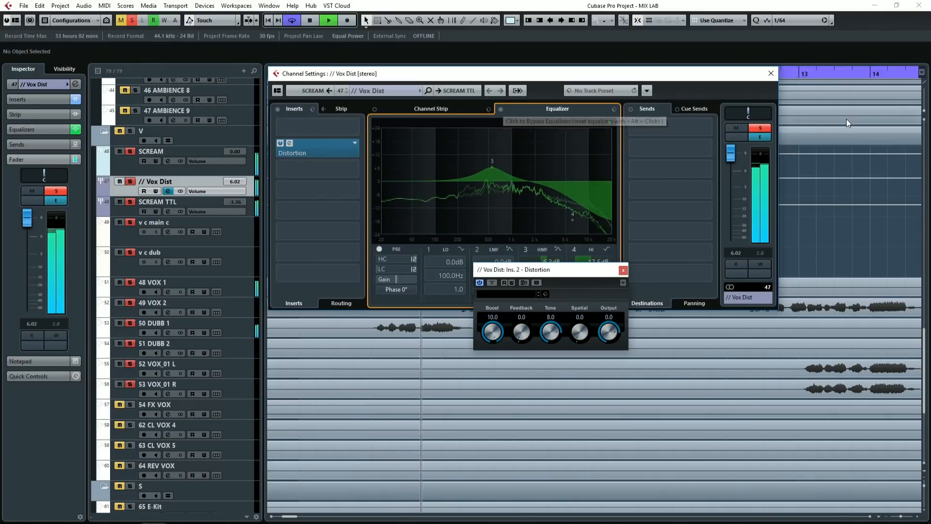
Step: Stop playback and unsolo the // Vox Dist group
key(space)
click(760, 128)
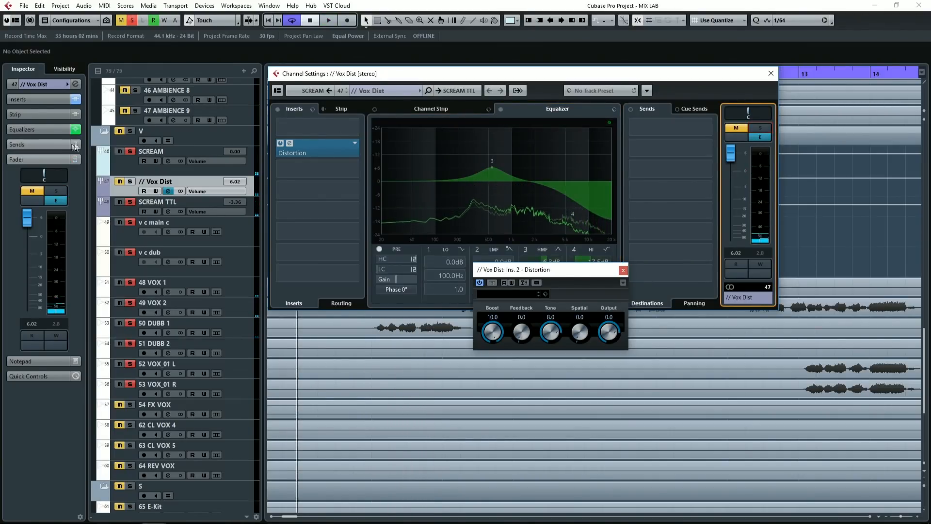
Step: Unsolo the SCREAM track and set the // Vox Dist group's volume to 0.00
click(136, 154)
click(136, 153)
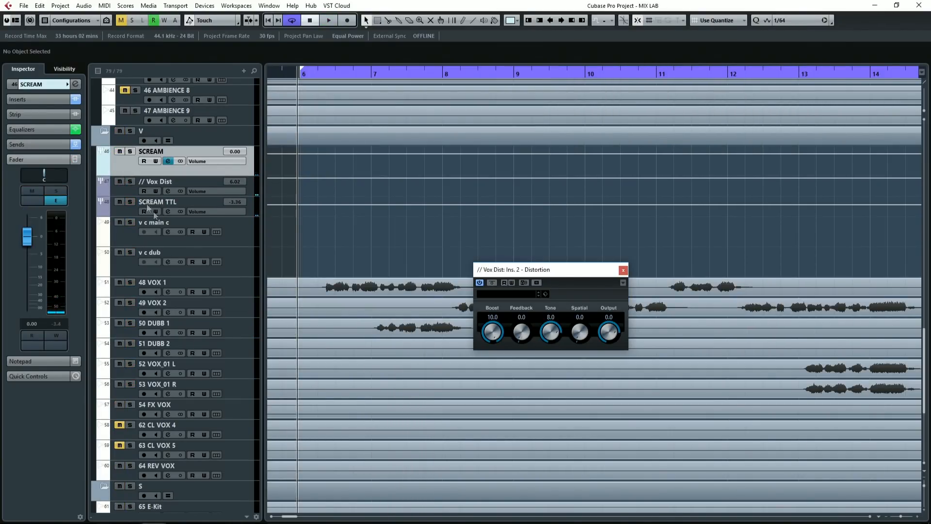
click(133, 190)
ctrl+click(30, 241)
Step: Compare // Vox Dist with its equalizer active and bypassed during full-mix playback, leave it bypassed, stop playback and close the channel settings
key(space)
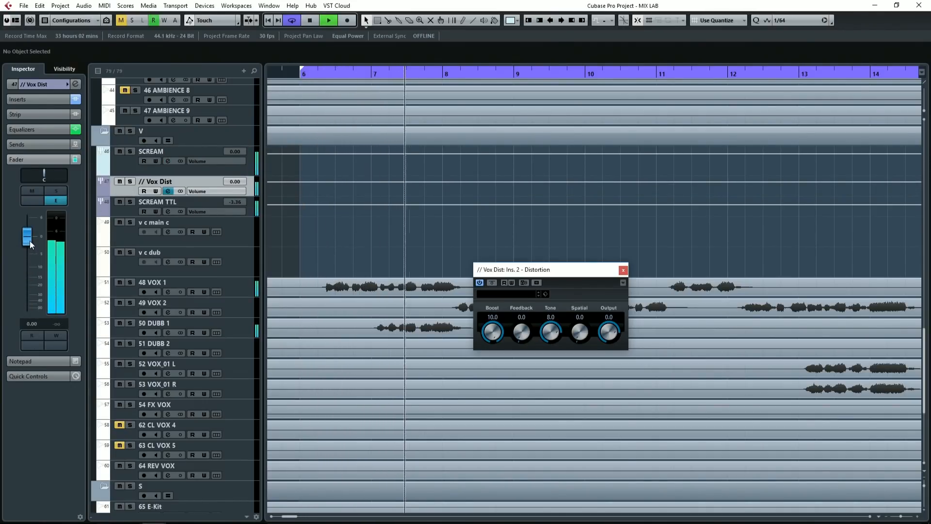
click(168, 191)
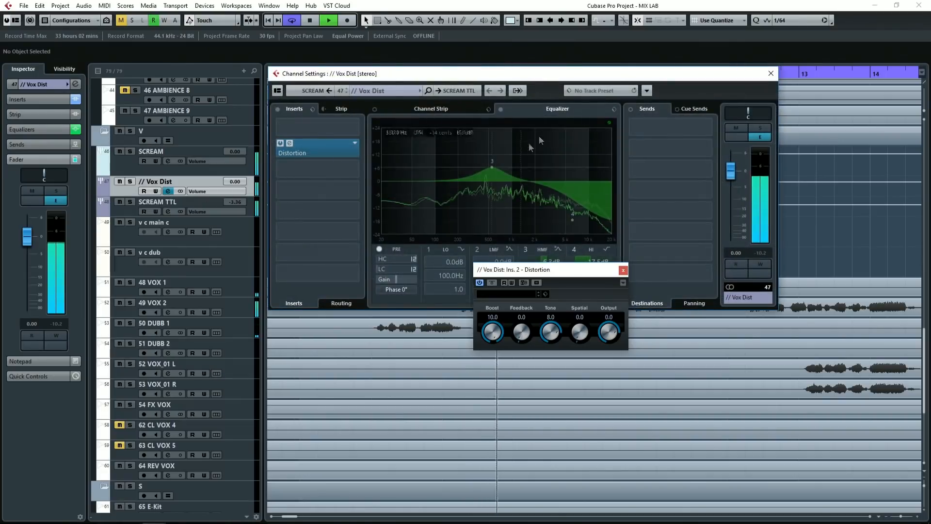
click(501, 110)
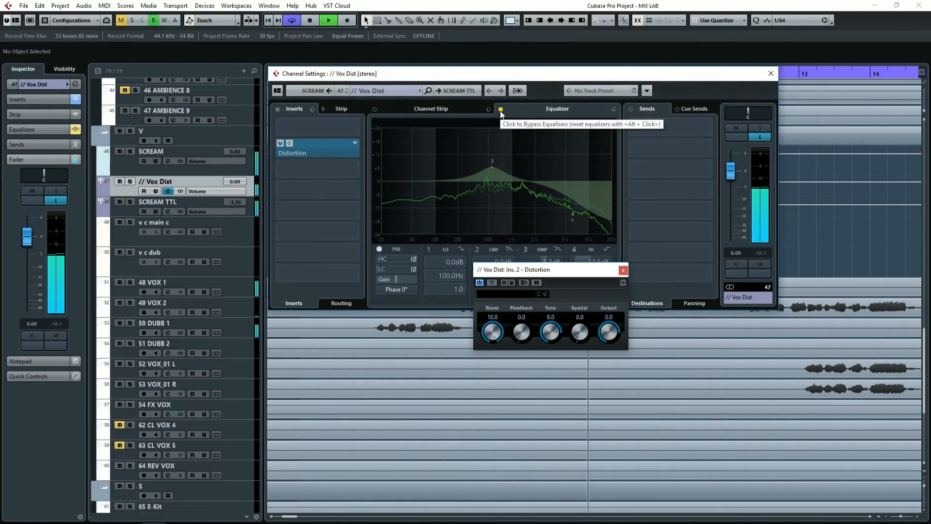
click(501, 110)
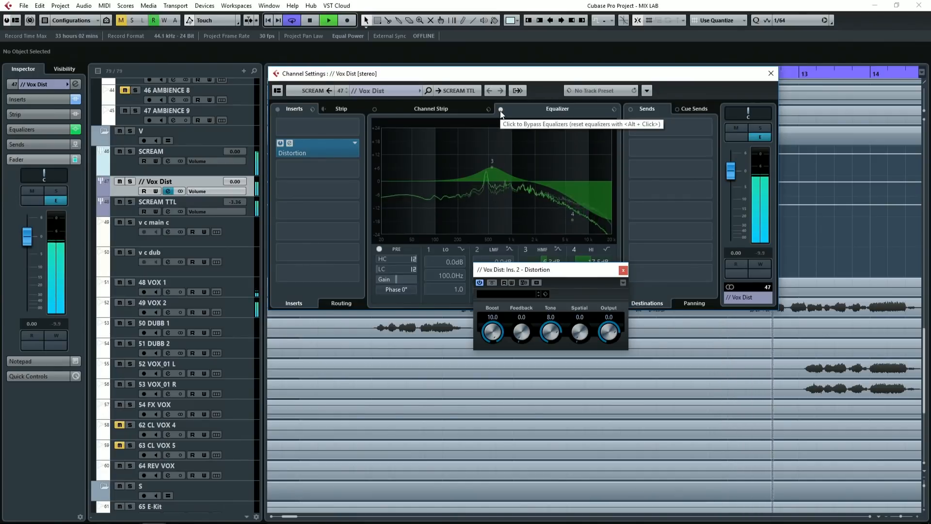
click(501, 110)
key(space)
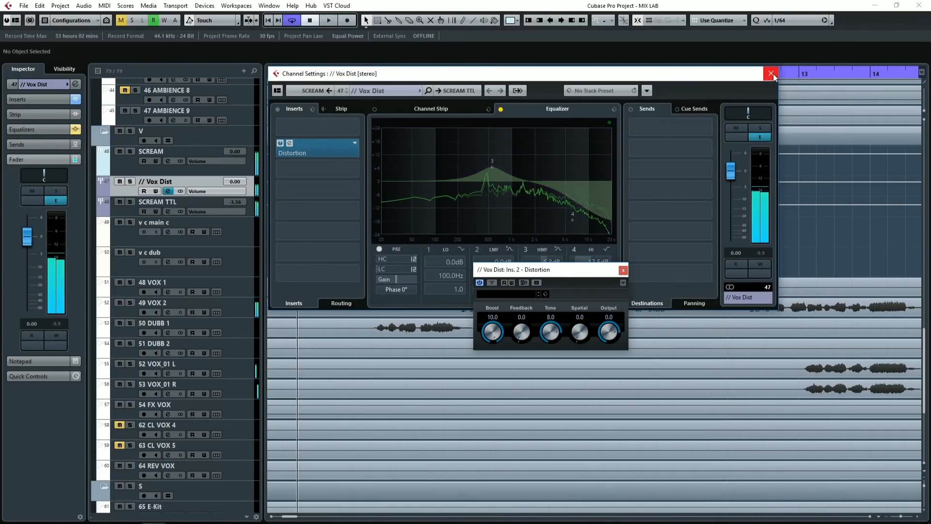
click(771, 73)
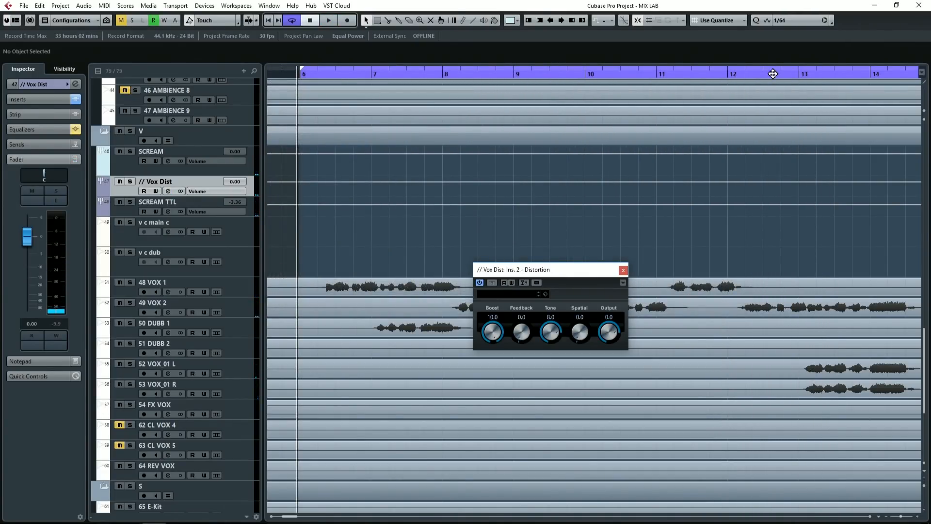